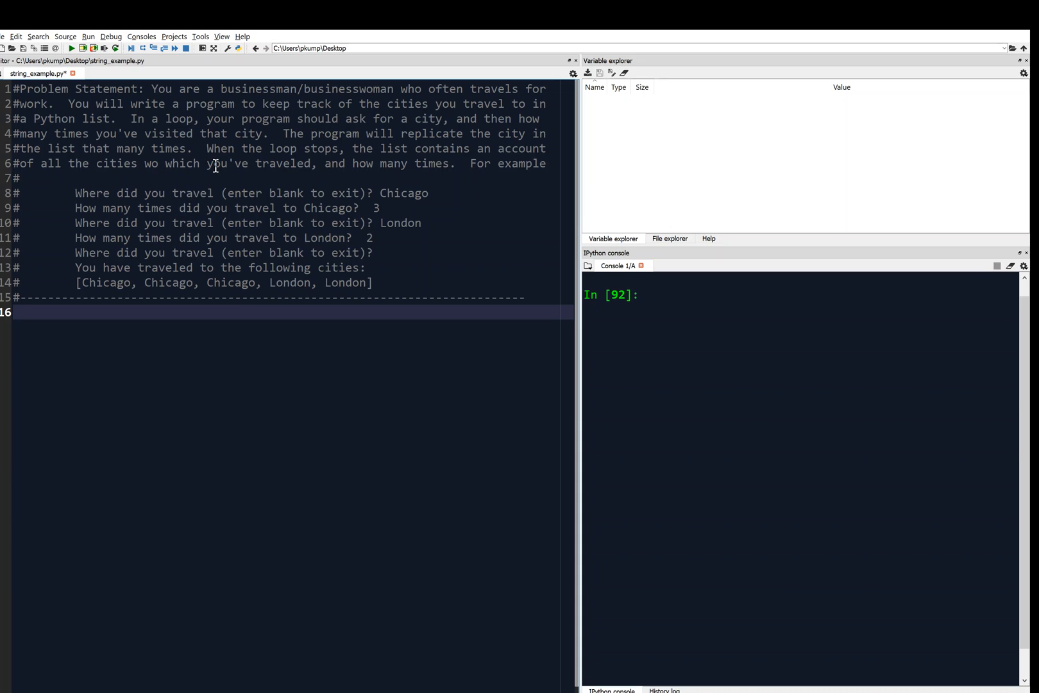
- Correct "wo" to "to" on comment line 6 and move to empty line 16
left_click(154, 163)
type("t")
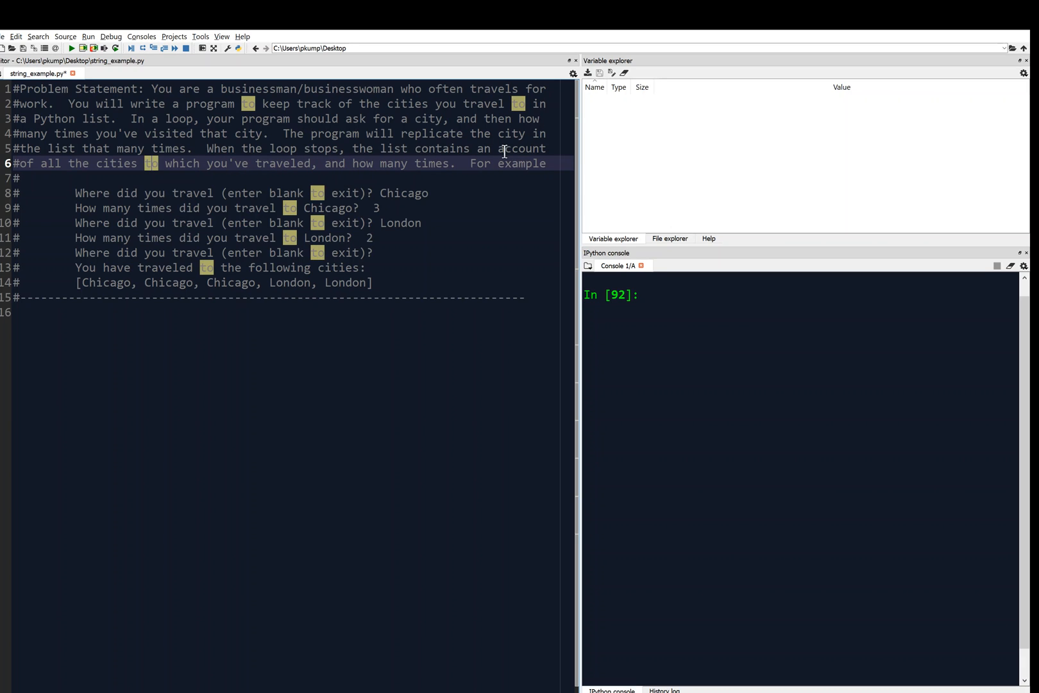
left_click(444, 253)
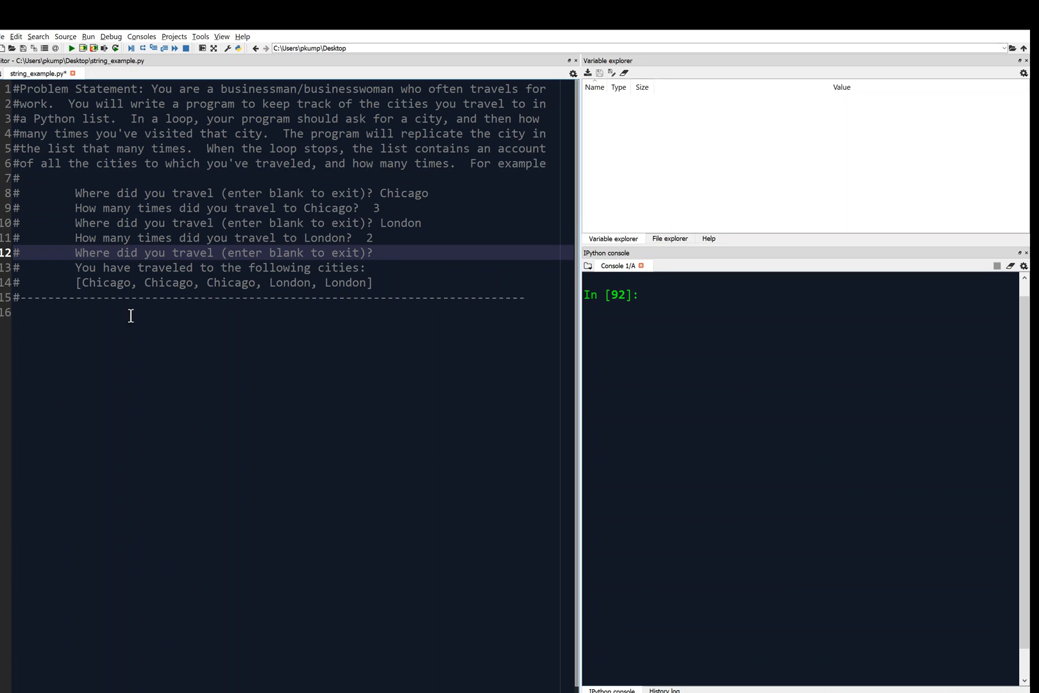
left_click(35, 313)
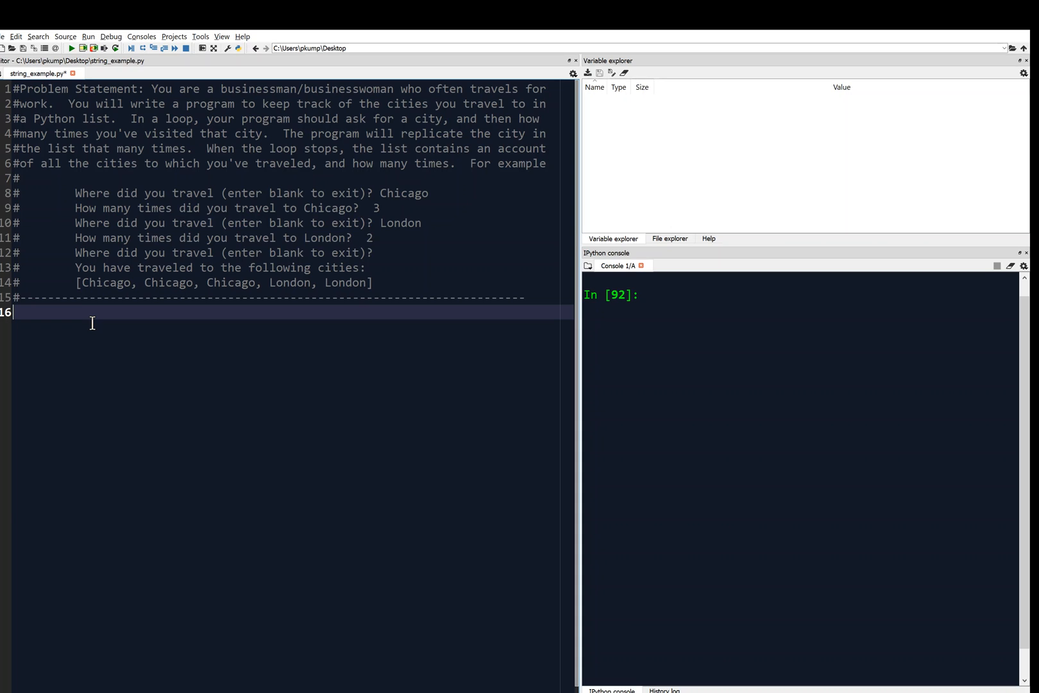
type("clist")
- Declare list_of_cities = [] as an empty list
key("BackSpace")
key("BackSpace")
key("BackSpace")
type("ist-")
type("of")
key("BackSpace")
key("BackSpace")
type("_ci")
type("tie")
type("s = [")
key("End")
key("Return")
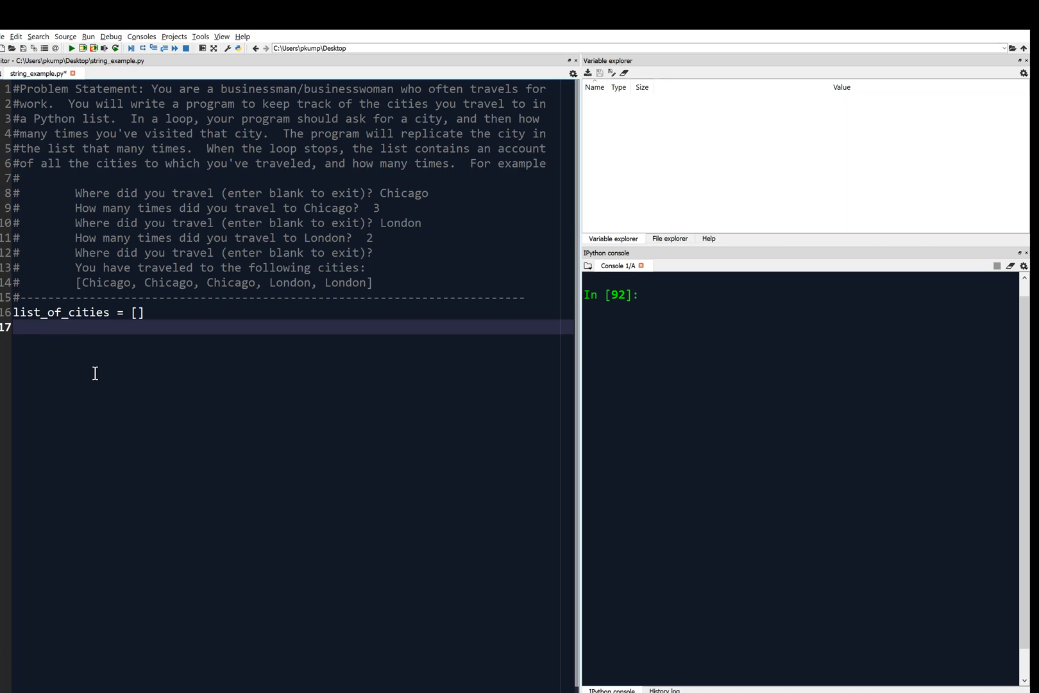
type("while Tr")
type("ue:")
- Add a while True loop reading city = input('Where did you travel (enter blank to exit)? ')
key("Return")
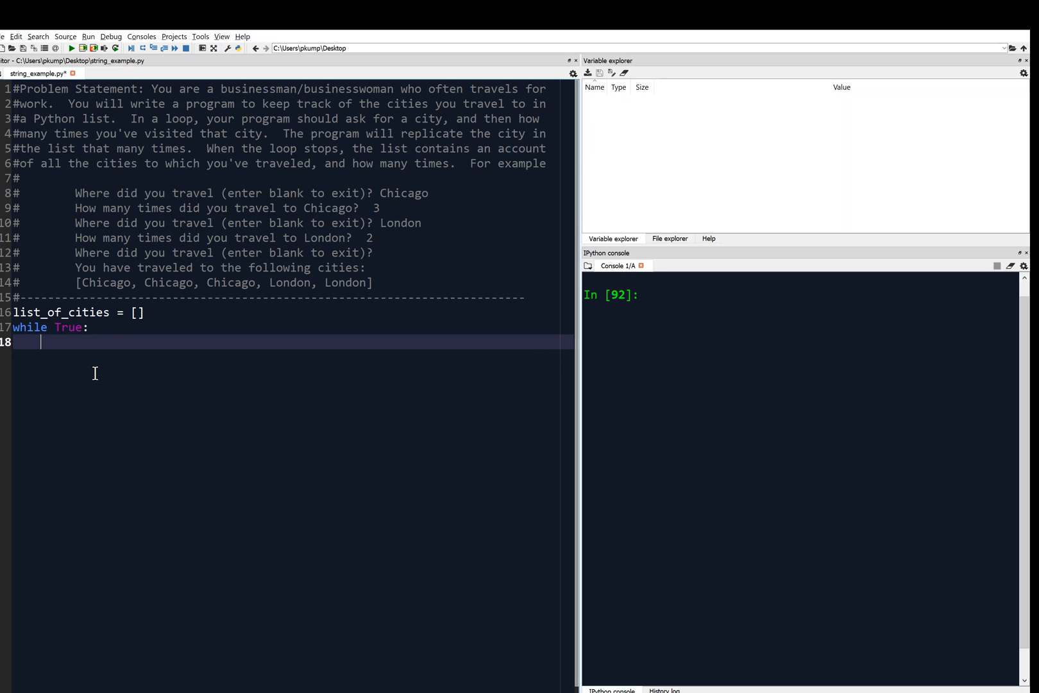
type("city = ")
type("input")
type("('")
type("Where did ")
type("you travel")
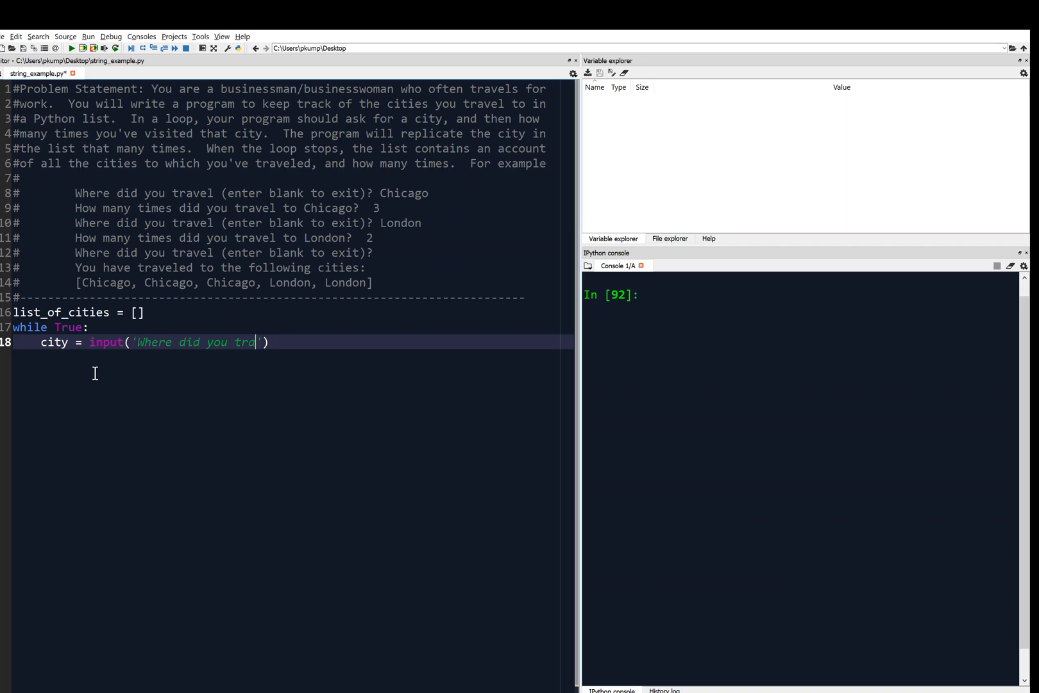
type(" (enter baln")
type("k")
key("BackSpace")
key("BackSpace")
key("BackSpace")
key("BackSpace")
key("BackSpace")
type("blank to ex")
type("it)?")
key("End")
key("Return")
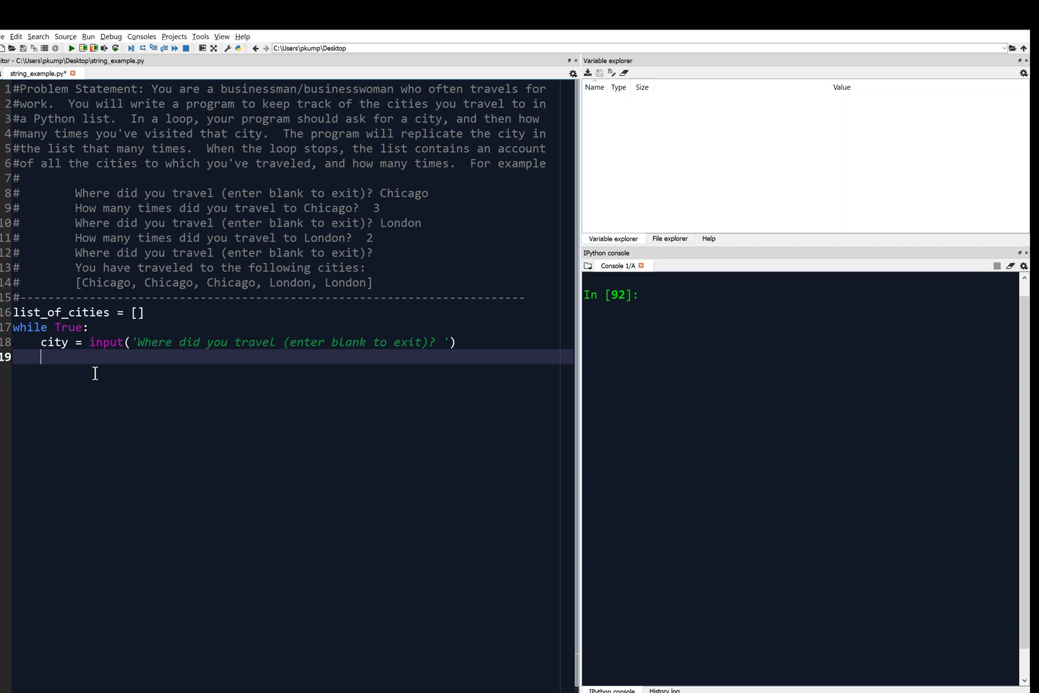
type("if city")
- Make the if on a blank city end with ':' and break out of the loop
key("Return")
key("BackSpace")
key("BackSpace")
type(":")
key("Return")
type("brea")
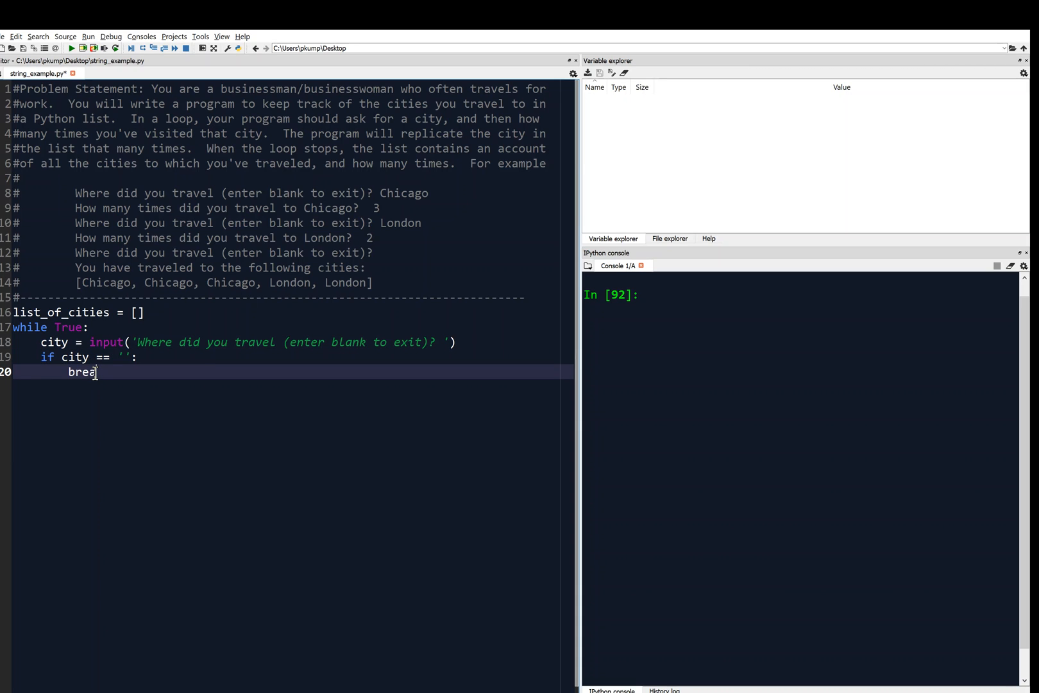
type("k")
key("Return")
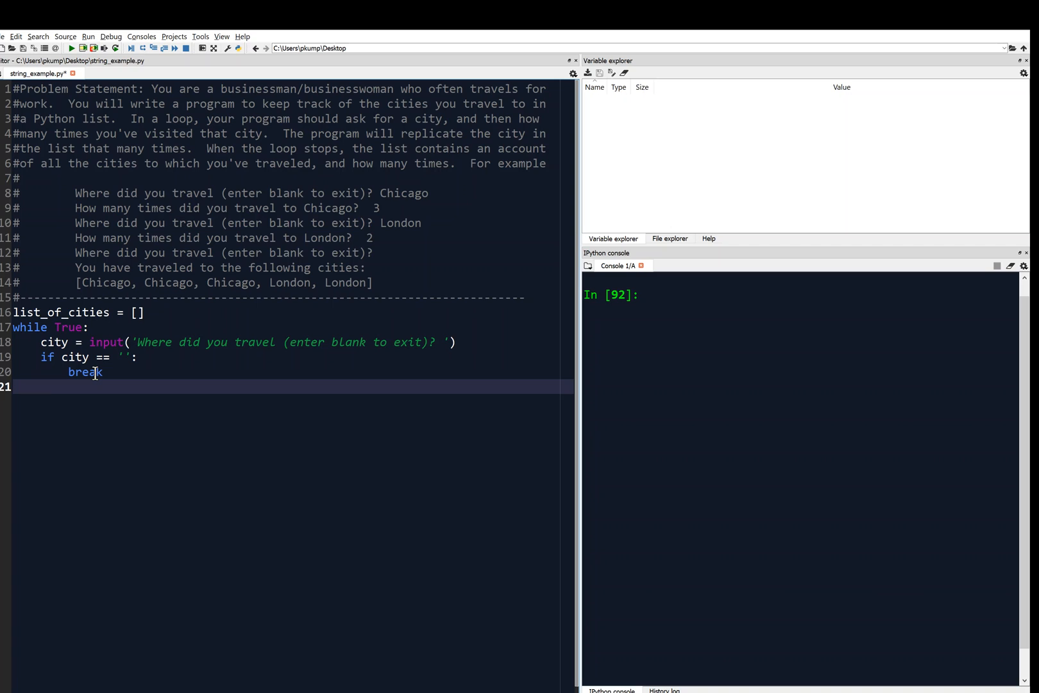
type("else:")
- Add an else branch that wraps city in a list, city = [city], ready for the times prompt
key("Return")
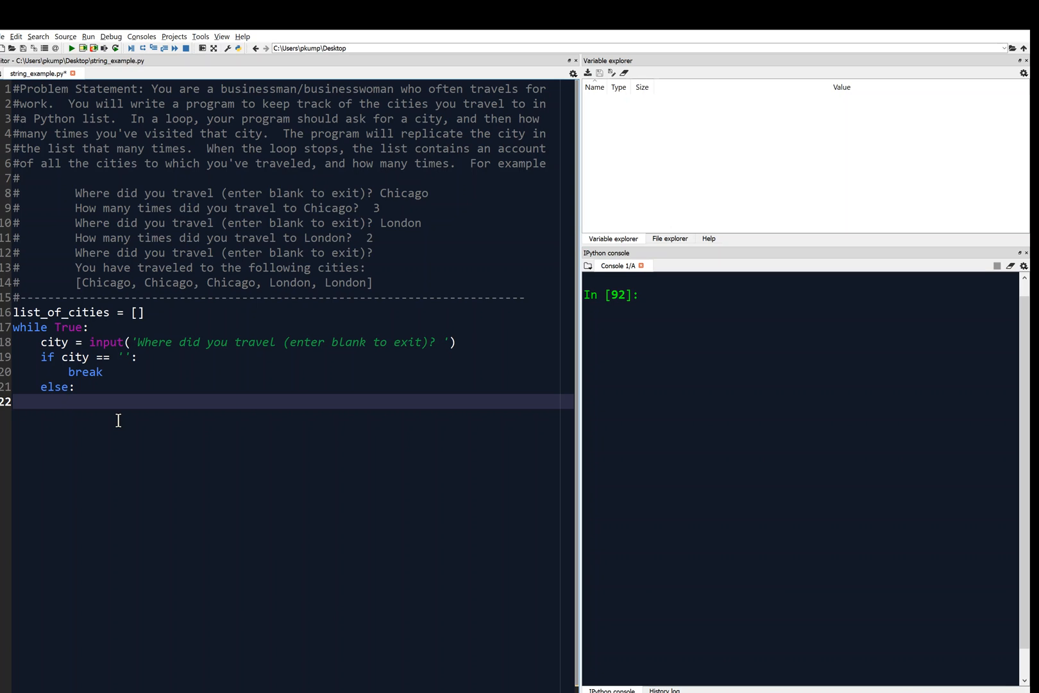
type("city = ")
type("[")
type("city")
key("Right")
key("Return")
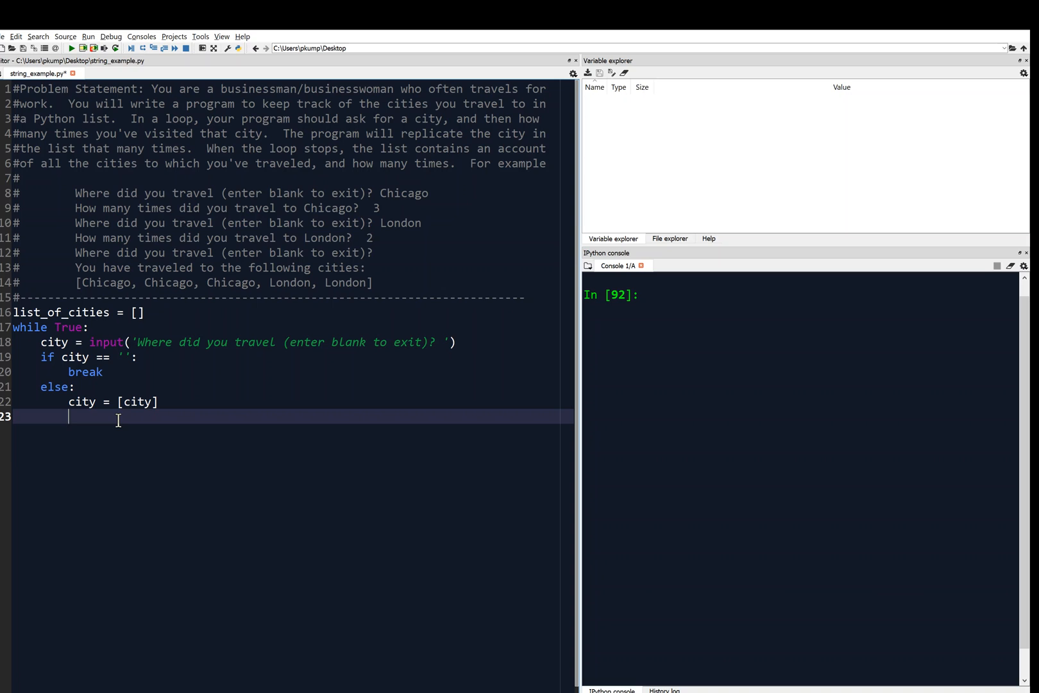
type("times")
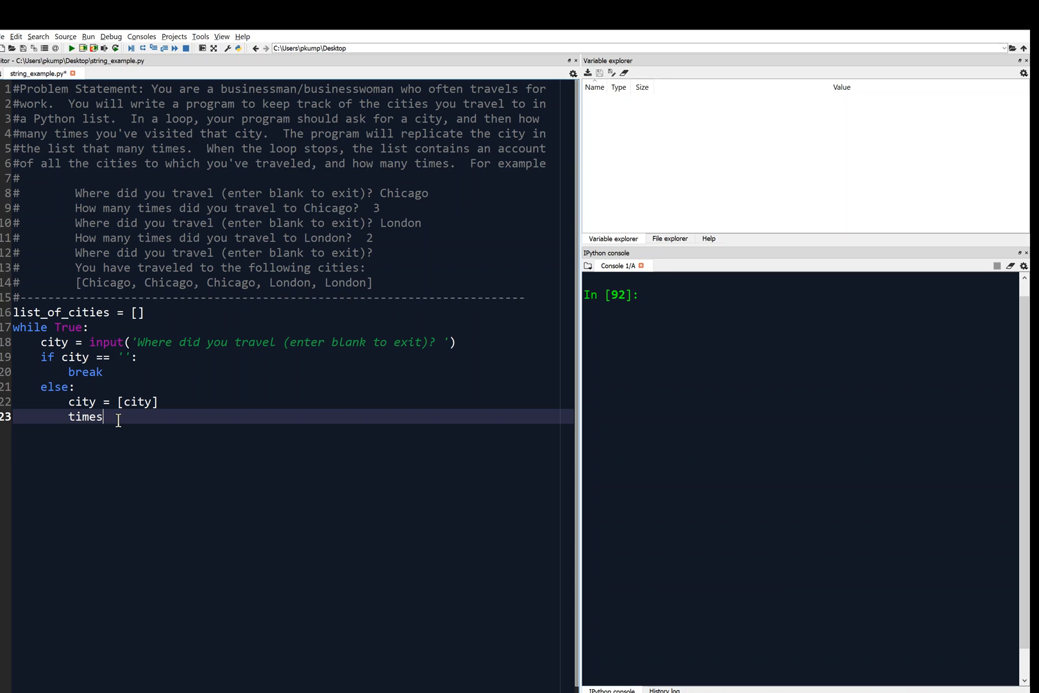
type(" =")
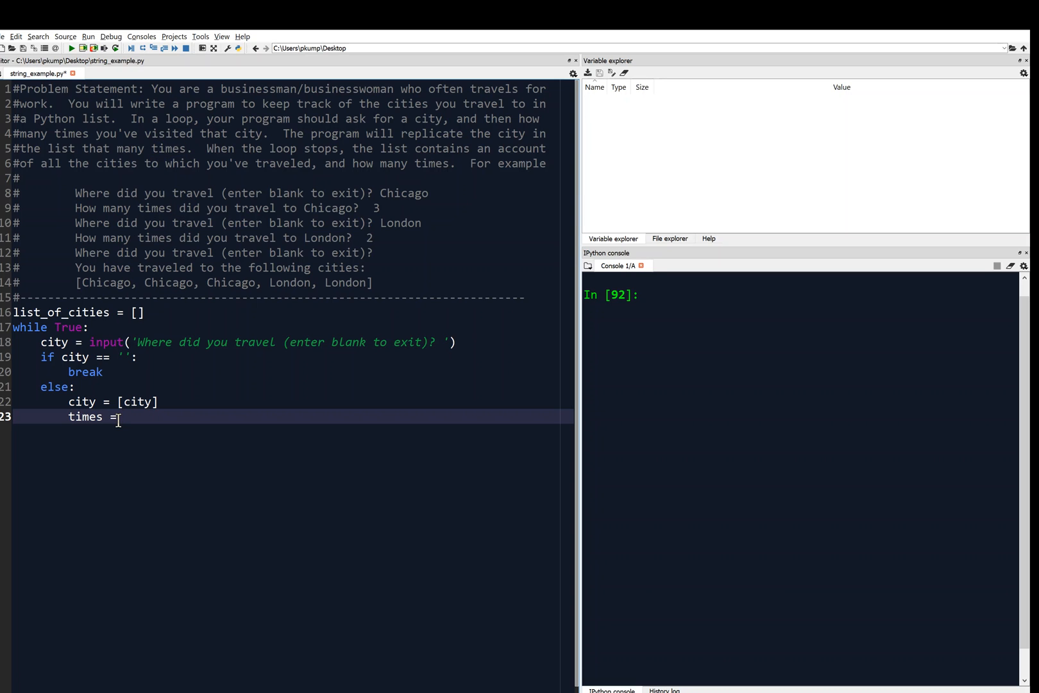
type(" input('")
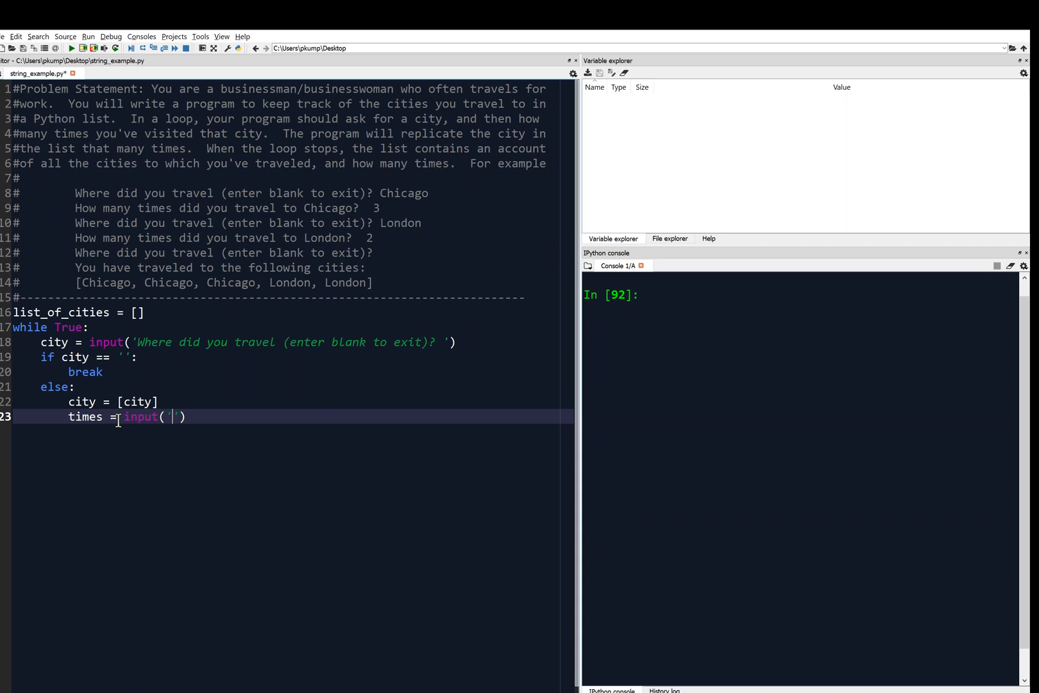
type("How ")
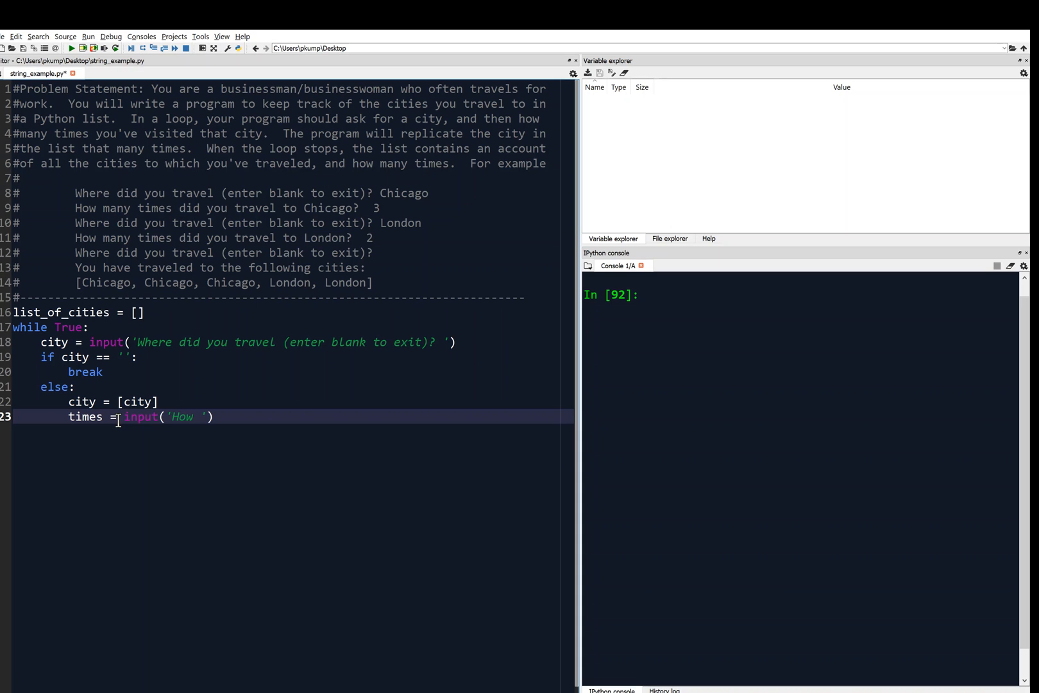
type("many times ")
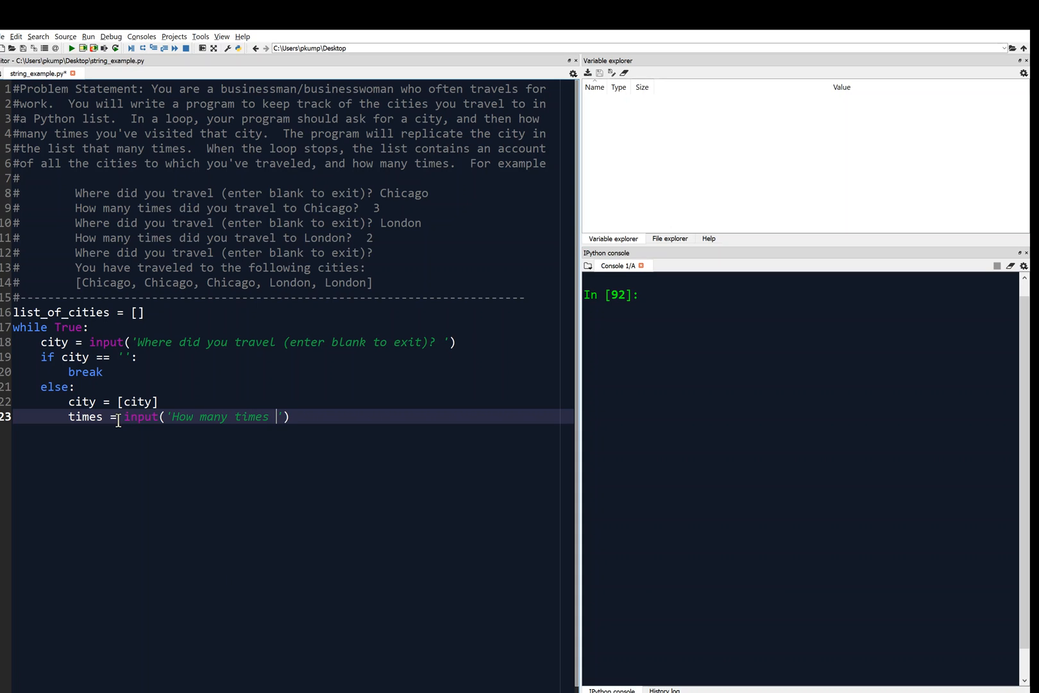
type("did you tra")
type("vel to '")
- Move the city = [city] statement below the times prompt line
left_click_drag(159, 402, 69, 401)
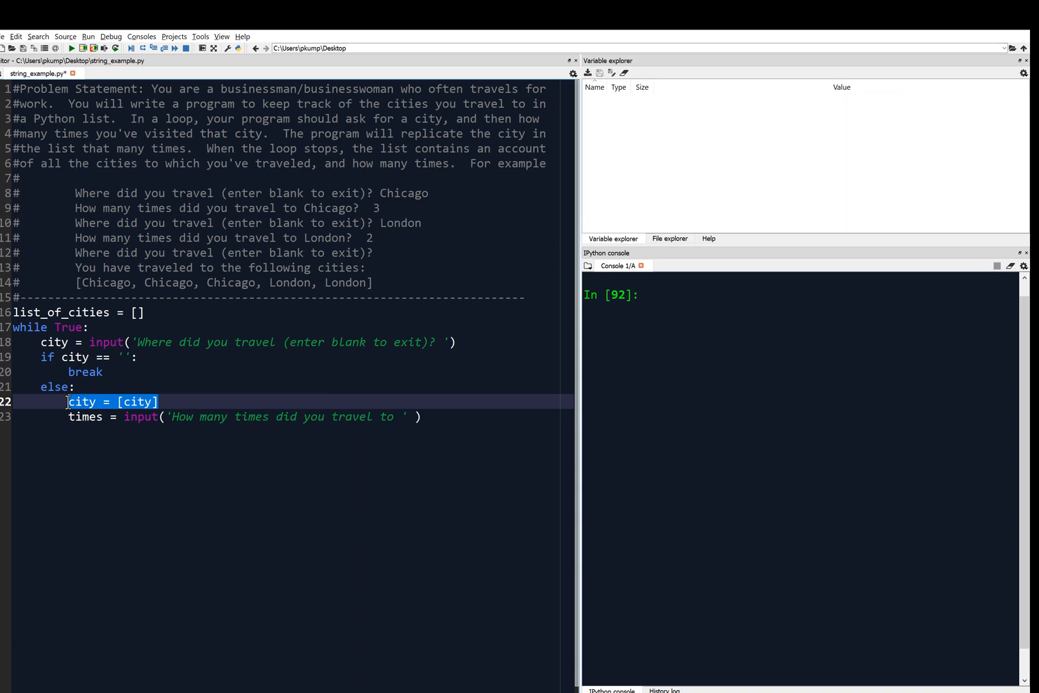
key("Delete")
key("BackSpace")
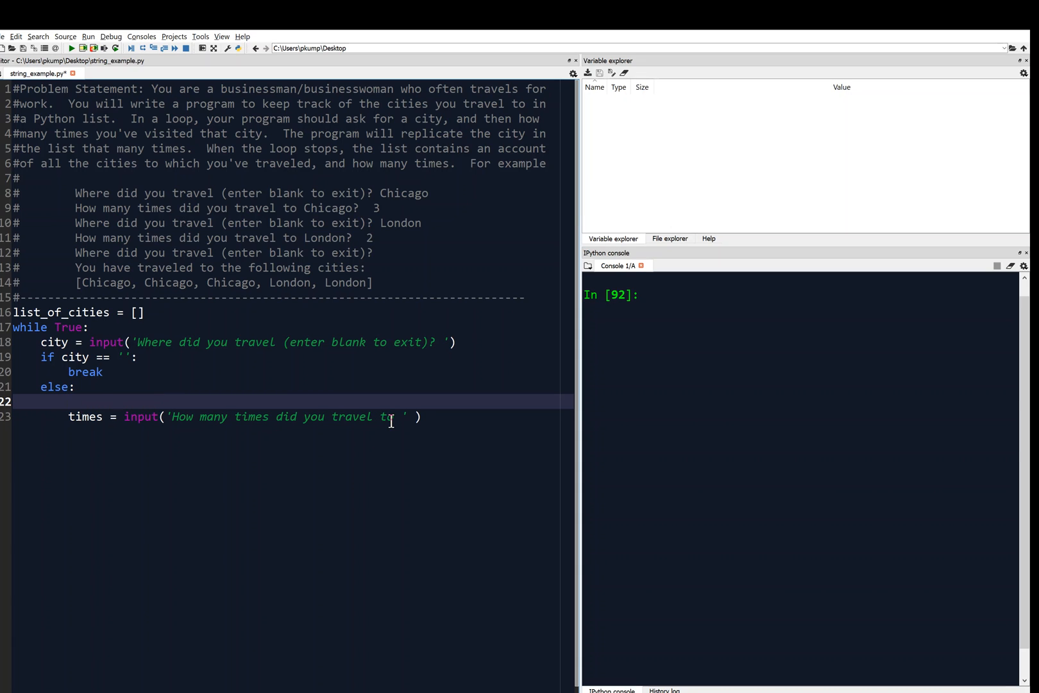
key("Delete")
left_click(444, 404)
key("Return")
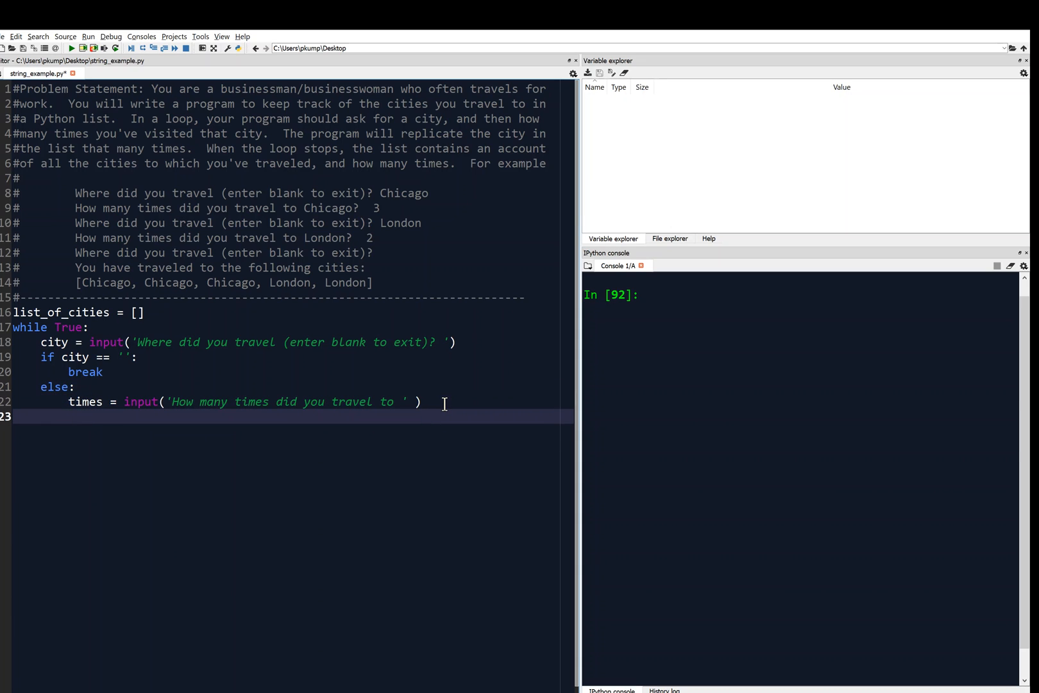
type("city = [city]")
- Extend the prompt to 'How many times did you travel to ' + city + '? ' and start a new line
left_click(414, 402)
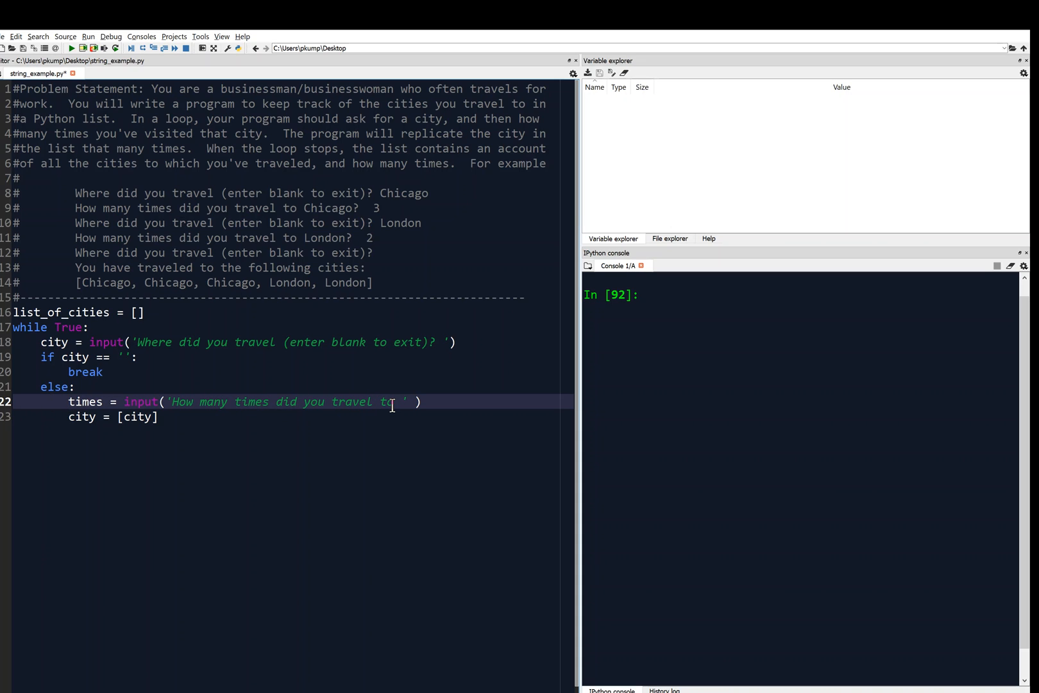
left_click(417, 402)
type("+ city")
type(" +")
type(" ''")
type(">")
key("BackSpace")
type("?")
key("Right")
key("Return")
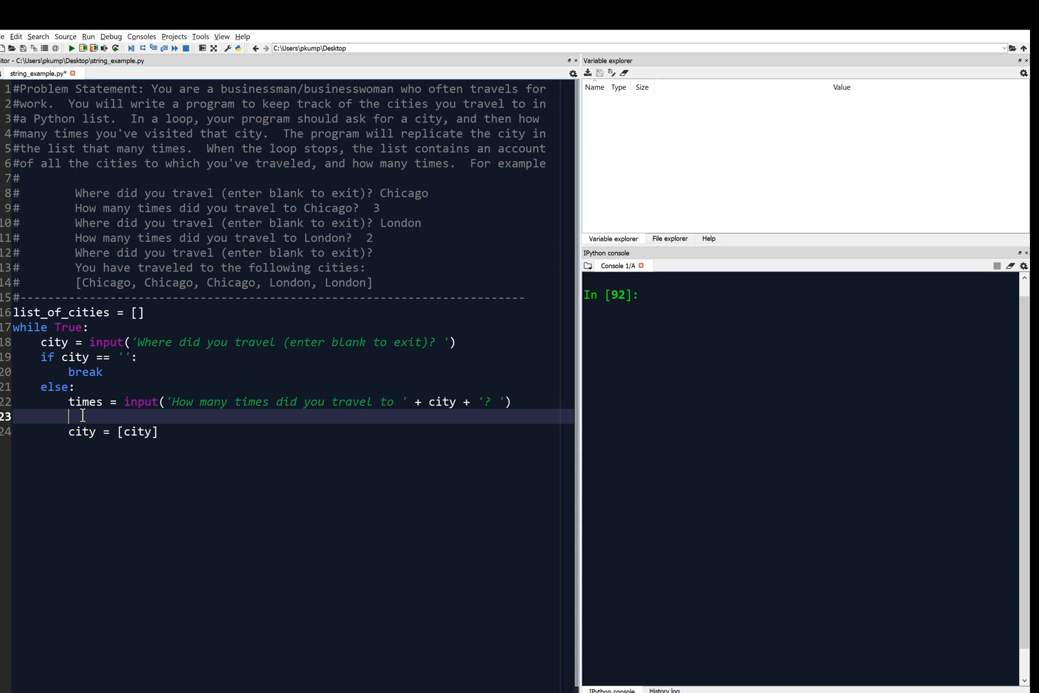
type("times = ")
type("in")
- Add times = int(times) with a blank line before city = [city]
key("BackSpace")
key("BackSpace")
type("int(times")
type(")")
key("Return")
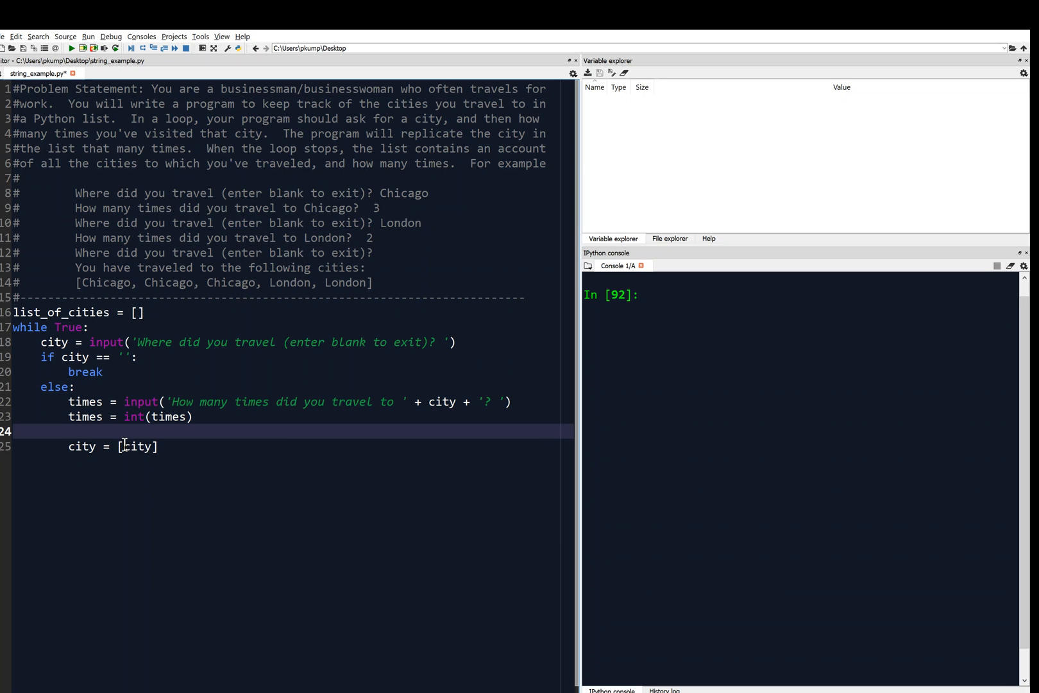
- Add city_with_reps = city*times after city = [city], with blank lines below
left_click(169, 445)
key("Return")
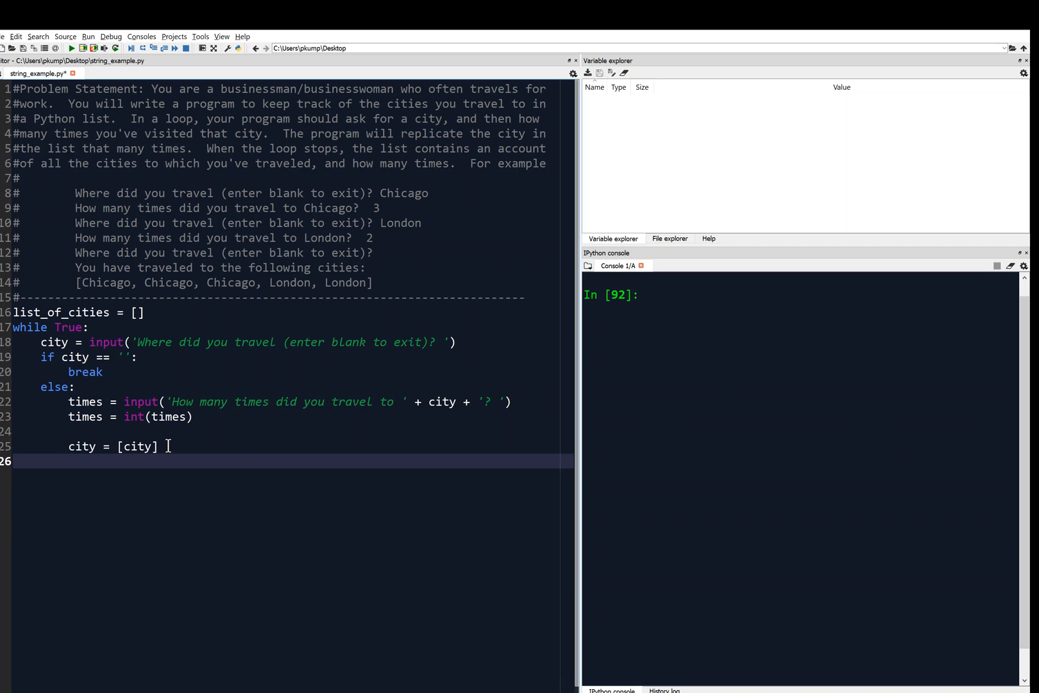
type("city_")
type("wi")
type("th_r")
type("eplica")
key("BackSpace")
key("BackSpace")
type("s")
type(" = city")
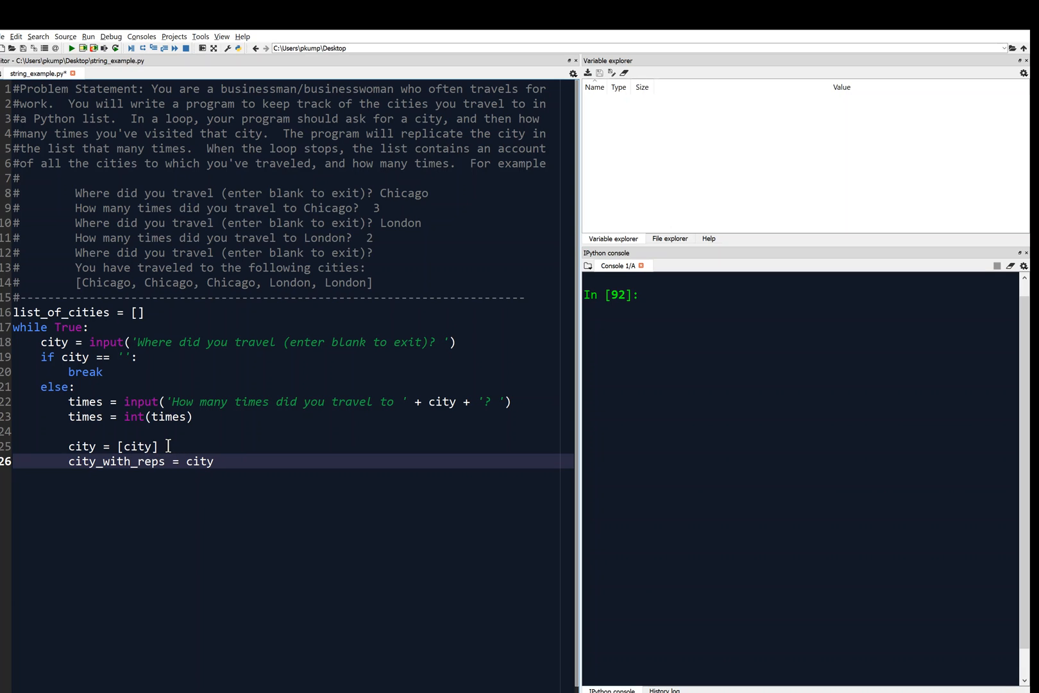
type("*times")
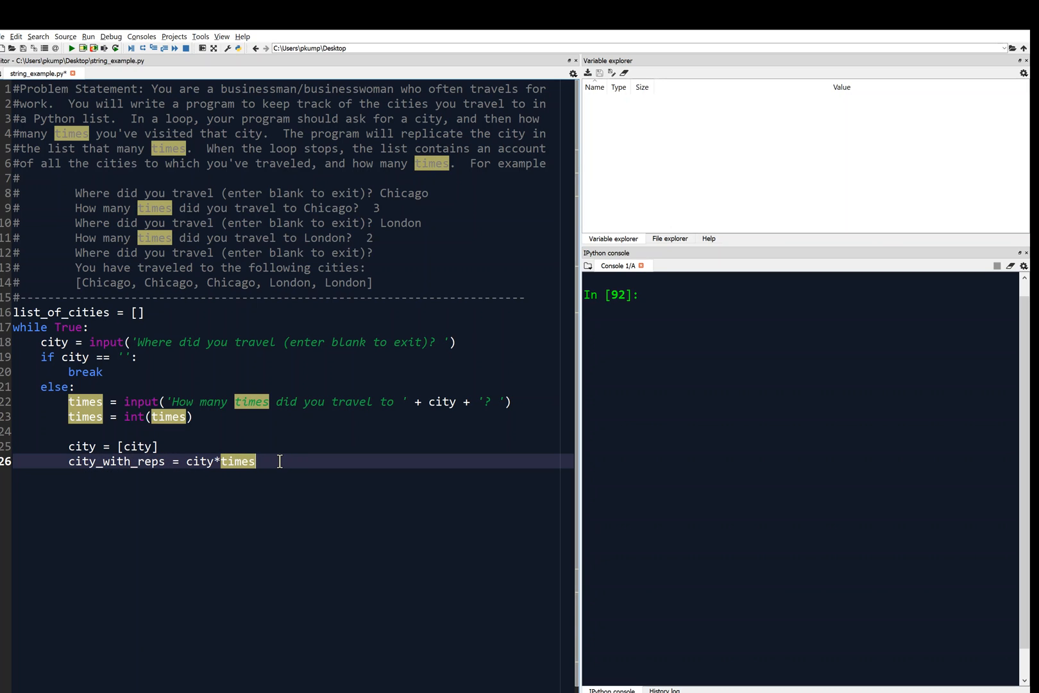
key("Return")
key("Return")
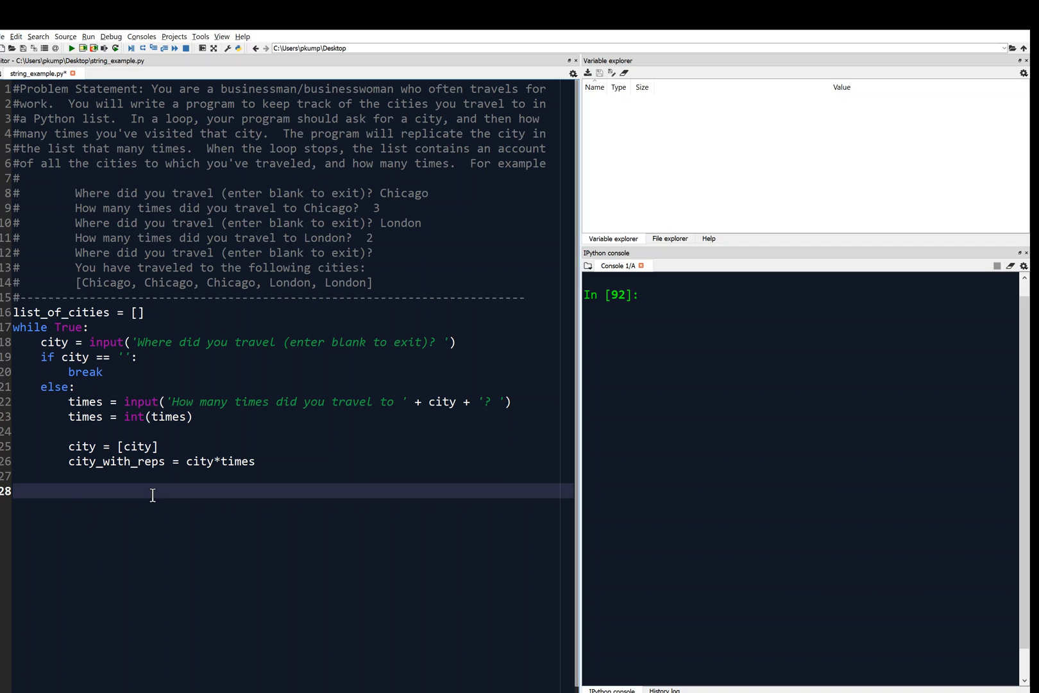
type("lis")
- Add list_of_cities += city_with_reps and begin typing list_of_cities = list_of_ on the next line
key("BackSpace")
key("BackSpace")
key("BackSpace")
type("list_")
type("of_cities")
type(" += city_")
type("wit")
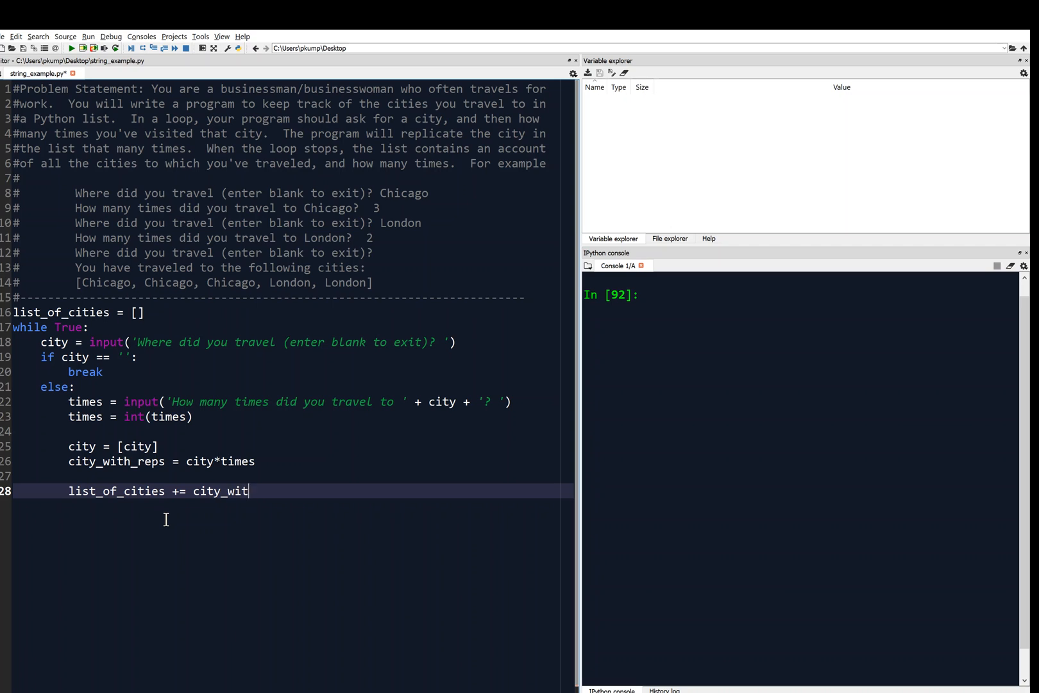
type("h_reps")
key("Return")
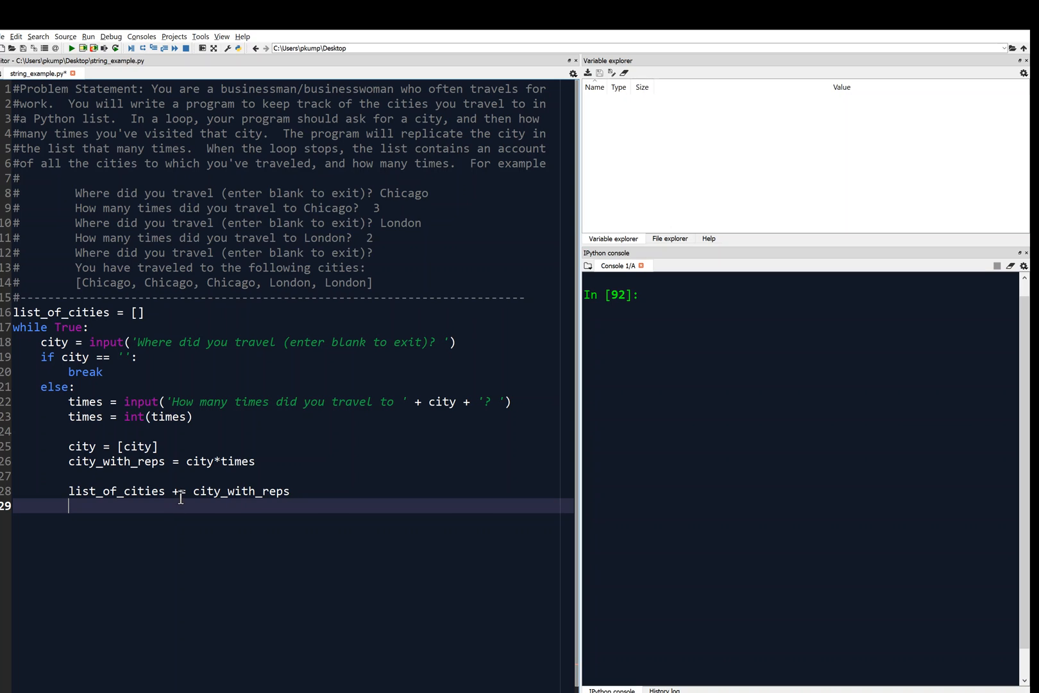
type("list")
type("_of_cities = list_of_cities + city_with_reps")
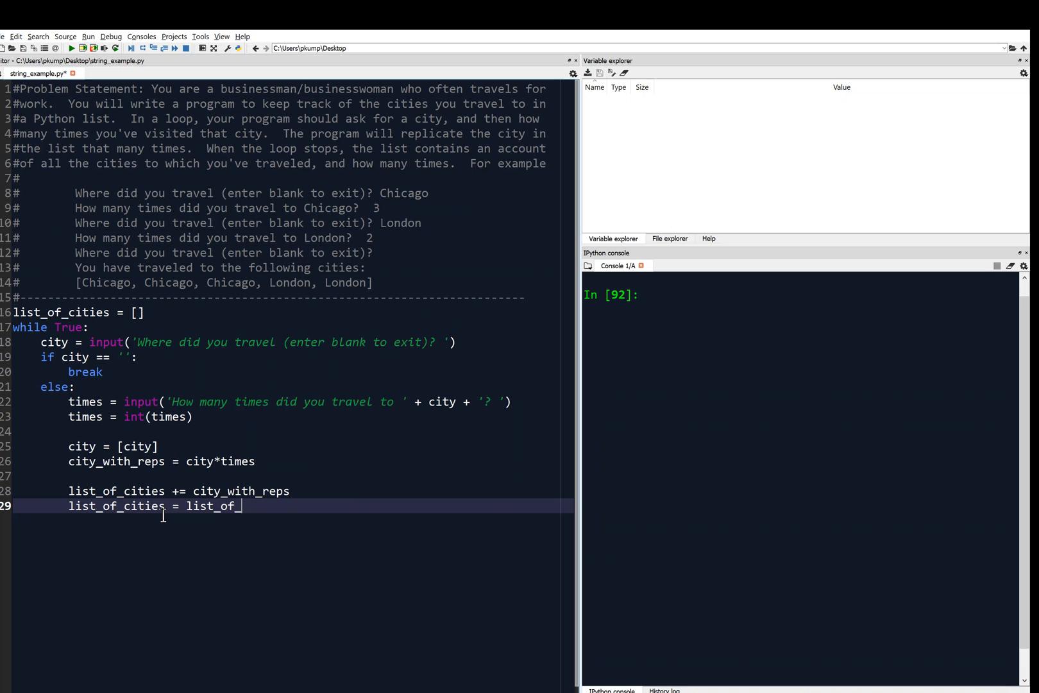
type("cities")
type(" + city_with_")
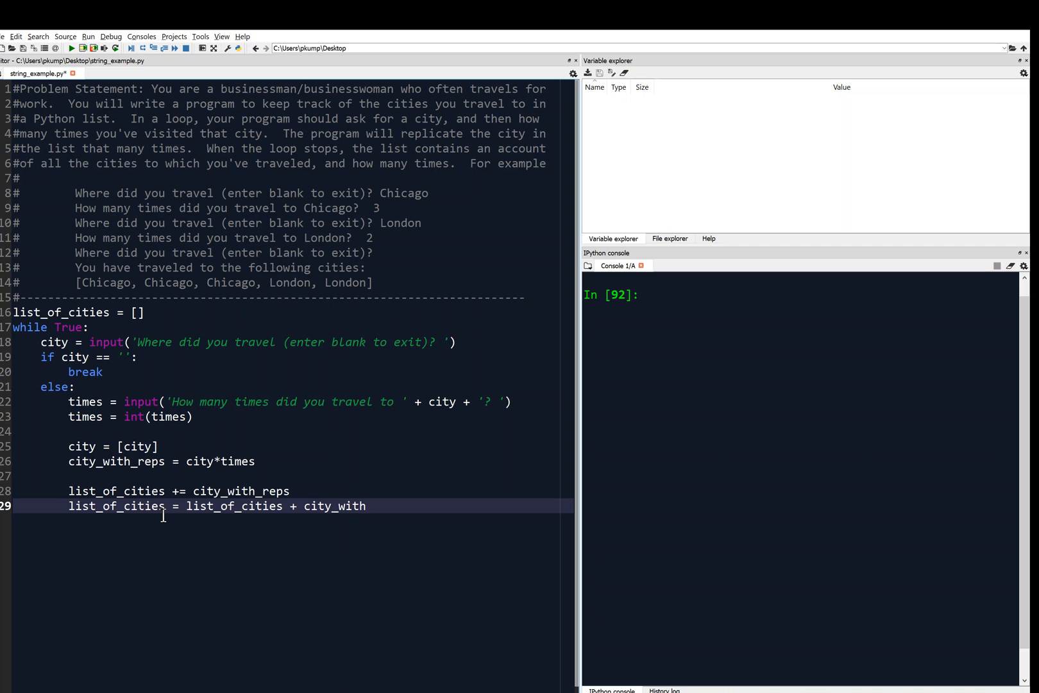
type("reps")
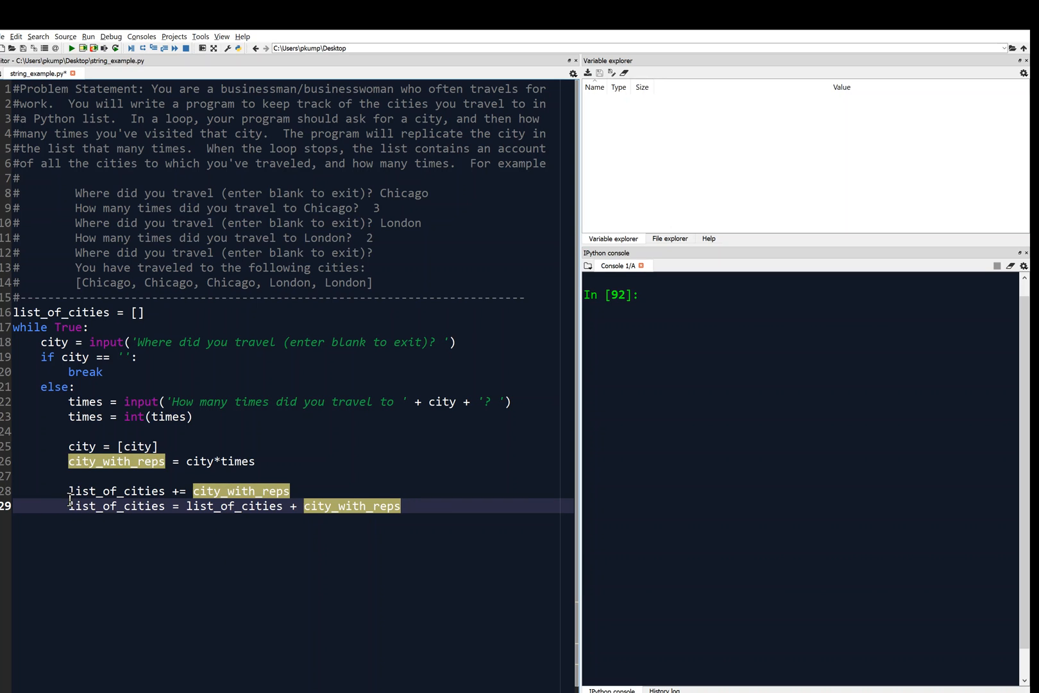
- Add the alternative list_of_cities = list_of_cities + city_with_reps line and comment it out with #
left_click(71, 507)
type("#")
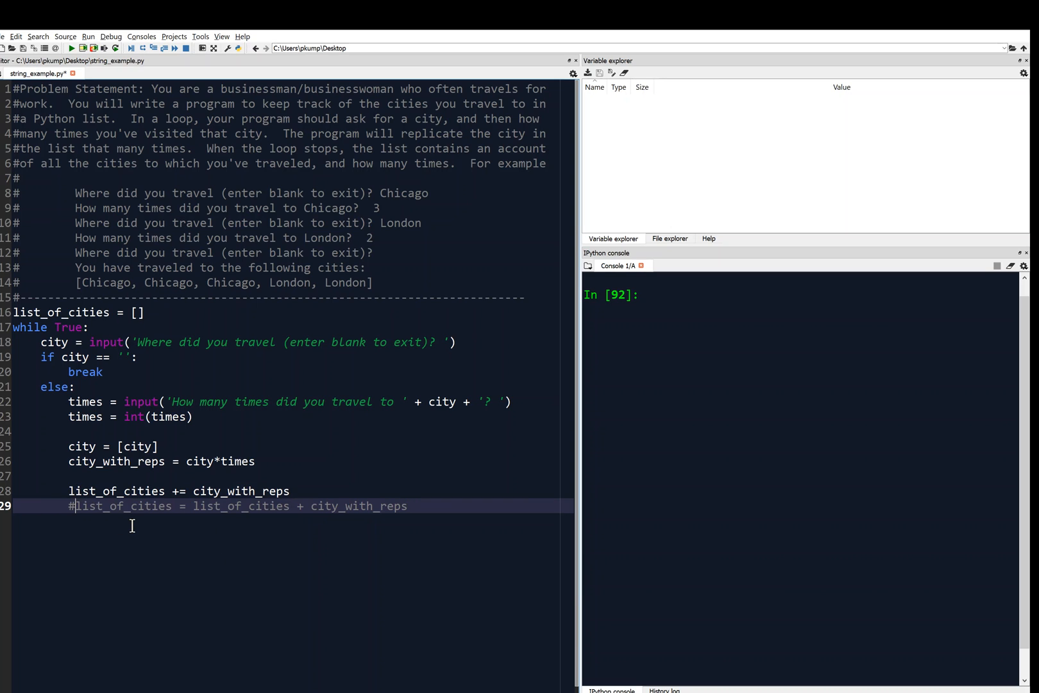
left_click(296, 490)
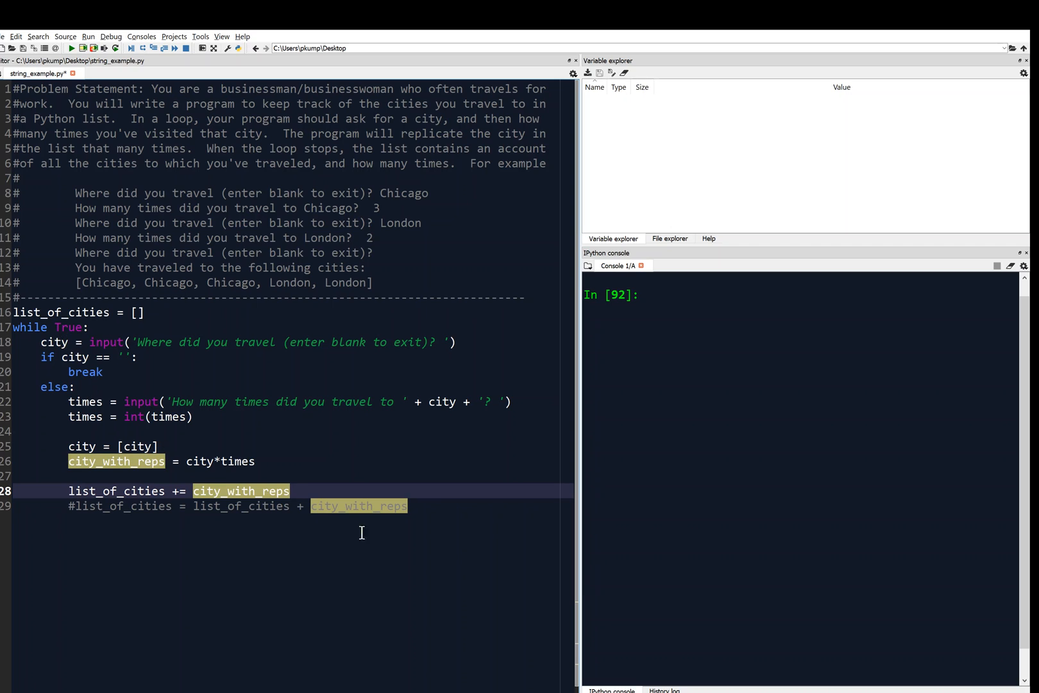
left_click(417, 511)
- Add print('You have traveled to the following cities:') and print(list_of_cities), then save the script
key("Return")
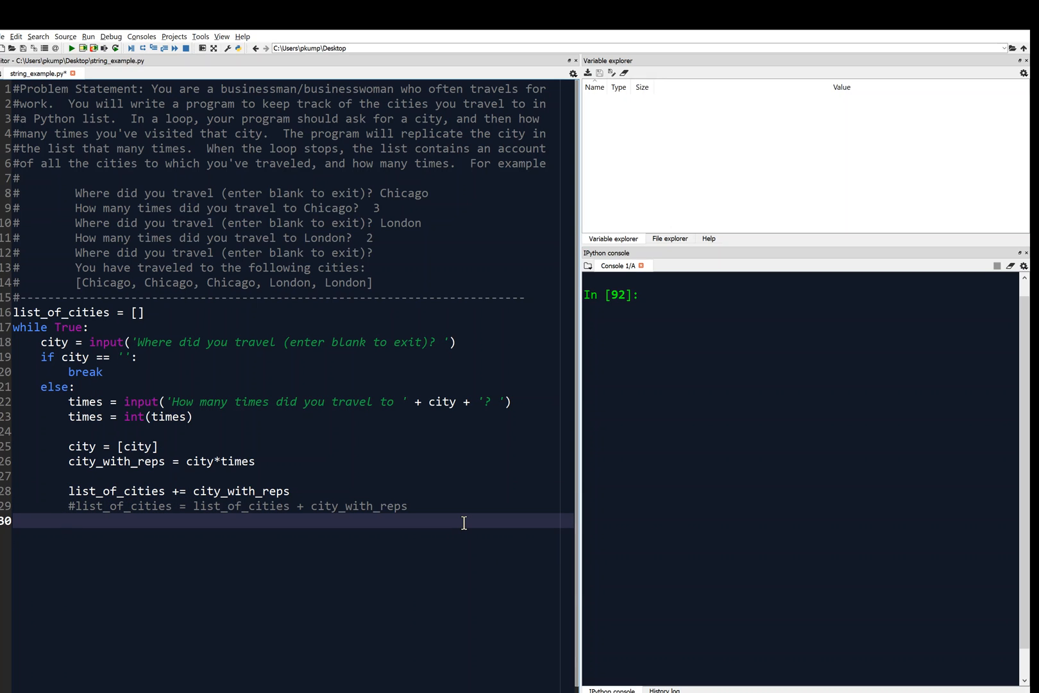
type("print(")
type("'You have trave")
type("led to the fol")
type("lowing cities:")
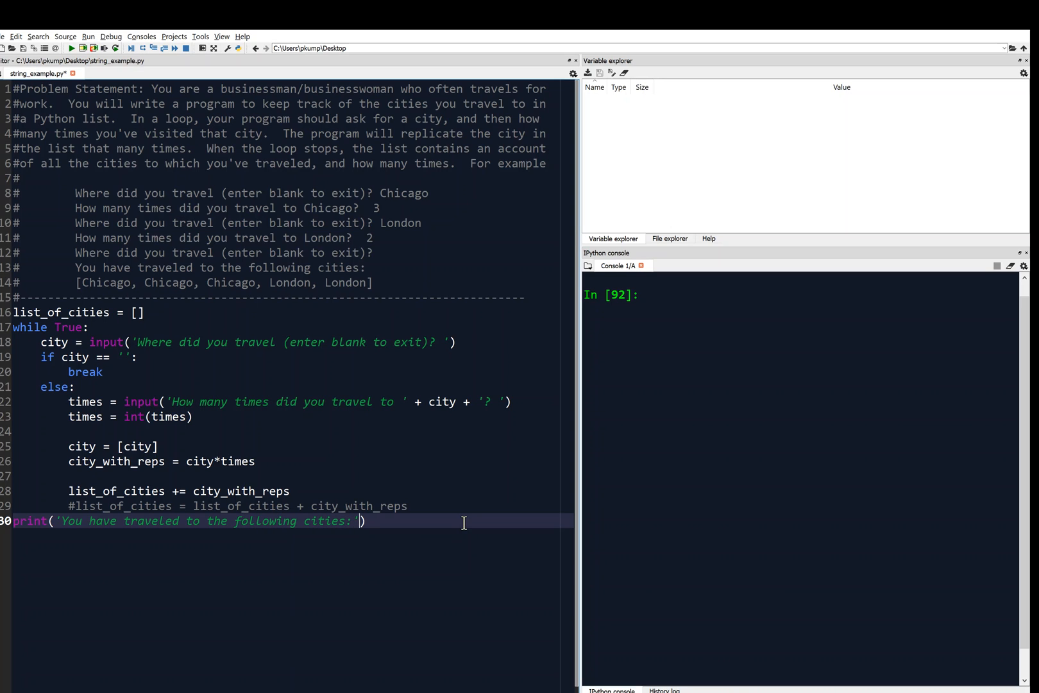
key("End")
key("Return")
type("rint")
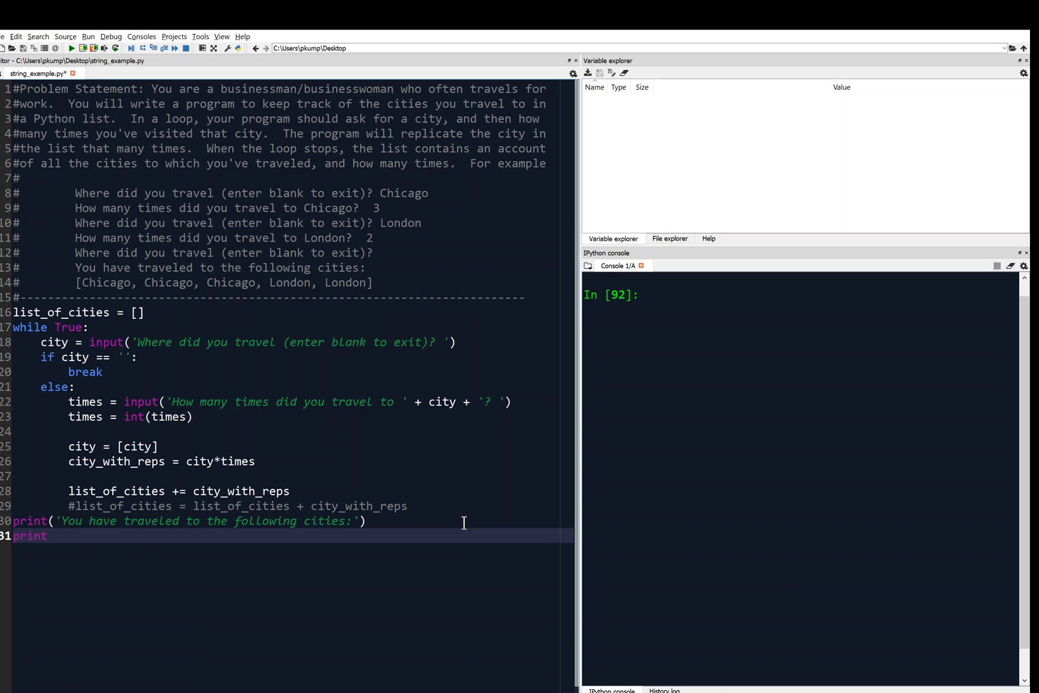
type("(list_of_")
type("cities")
key("Right")
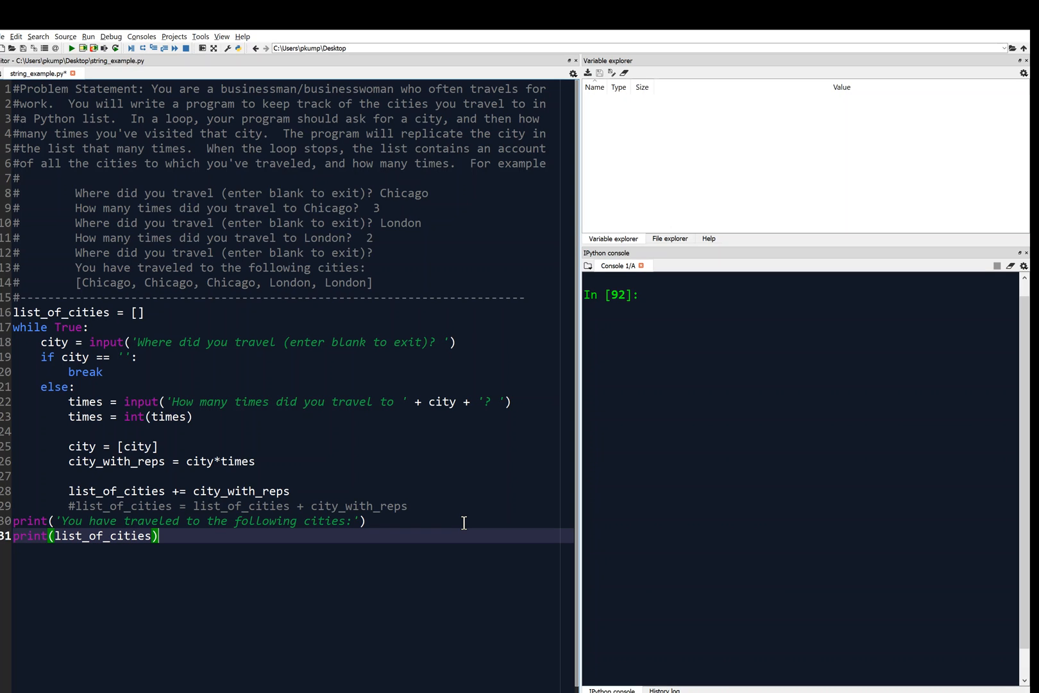
key("ctrl+s")
- Run the script entering Chicago 3 and London 2, ending with a blank city to print the five-city list
left_click(72, 48)
type("C")
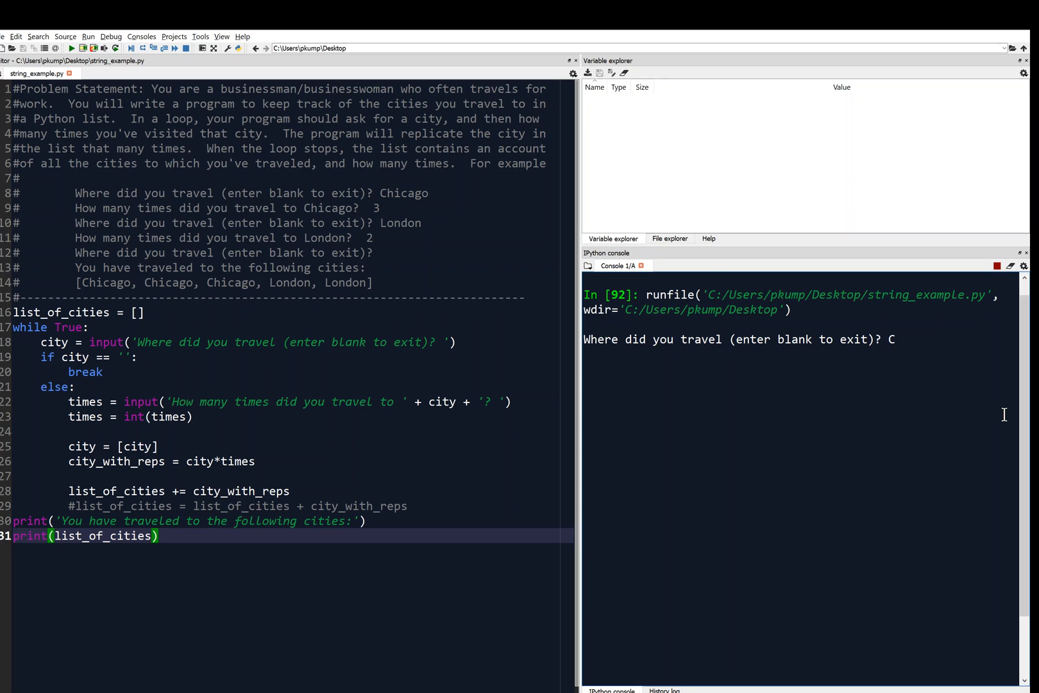
type("hicago")
key("Return")
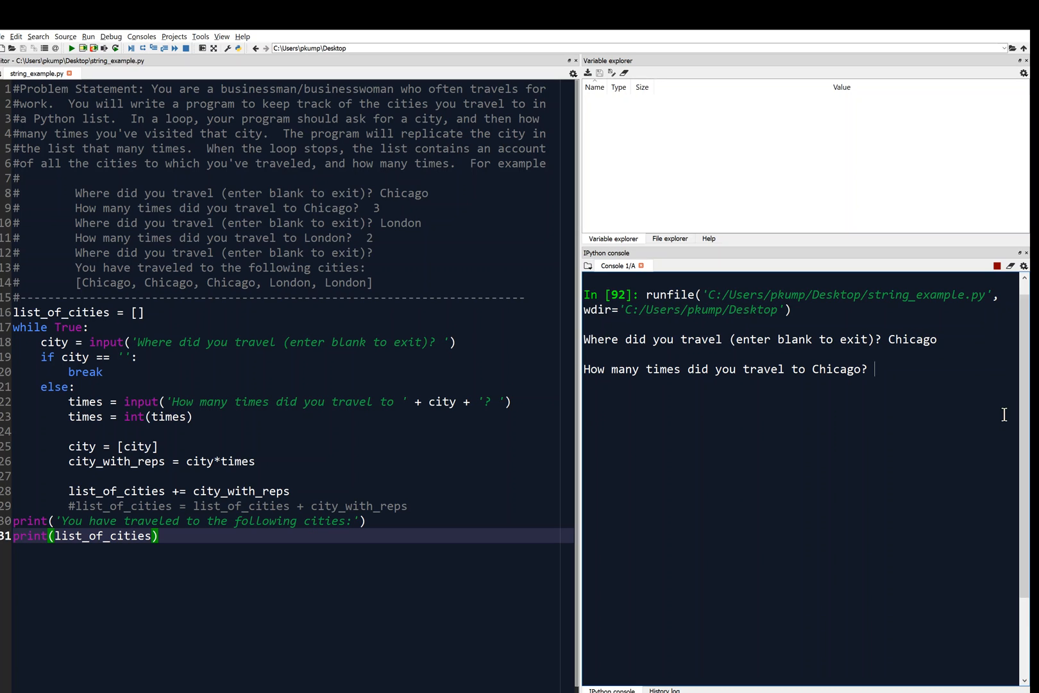
type("3")
key("Return")
type("ondon")
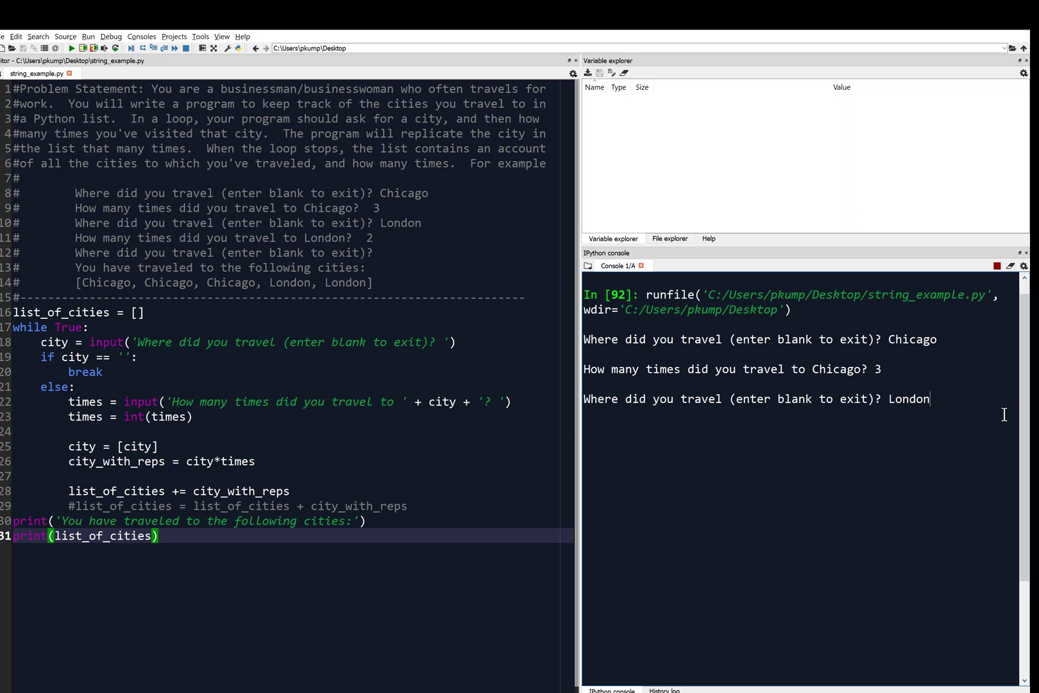
key("Return")
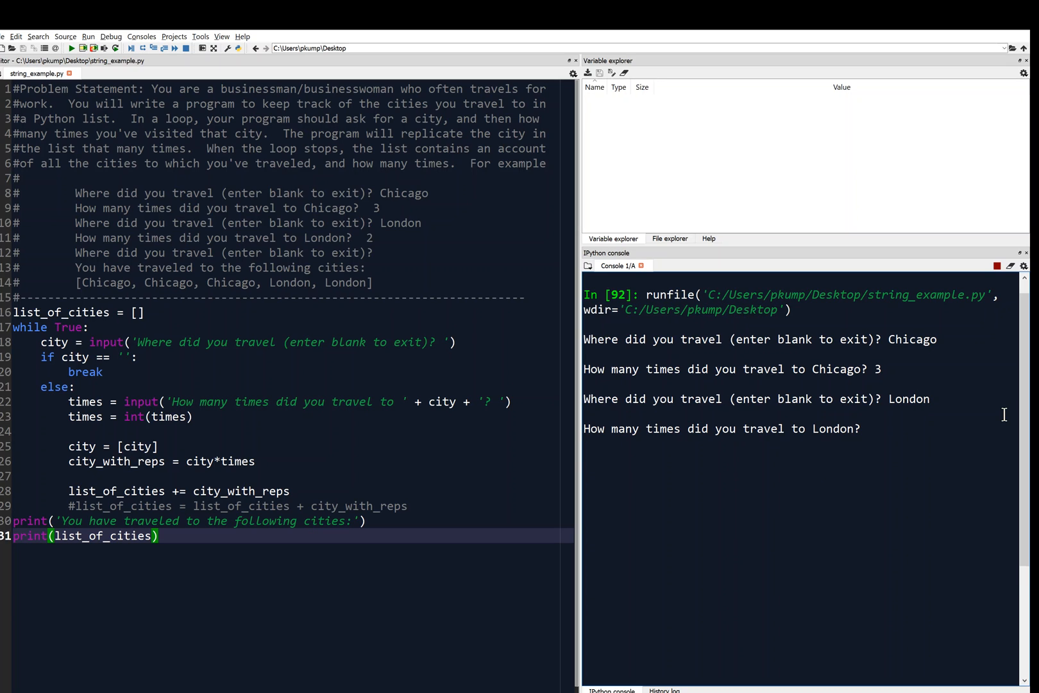
type("2")
key("Return")
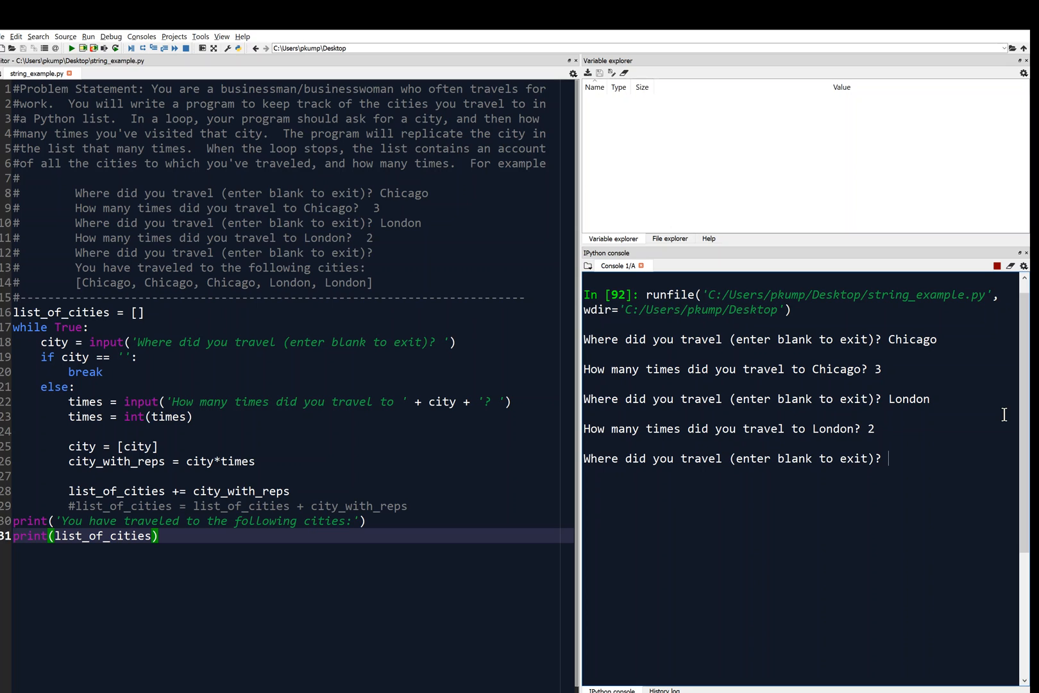
key("Return")
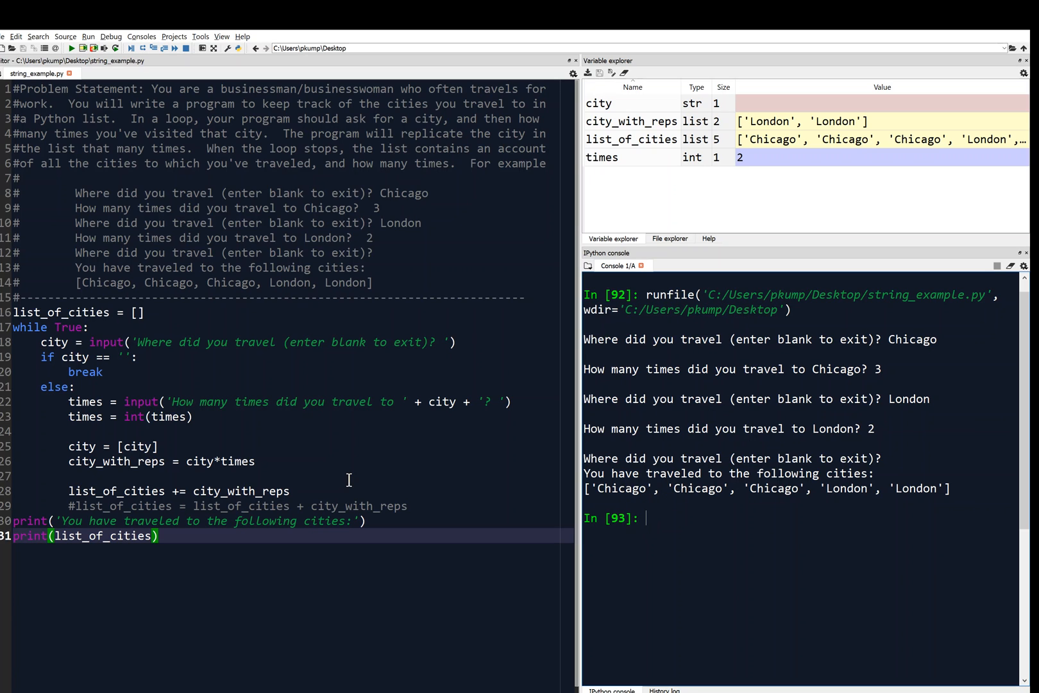
- Insert #Author: and #Last updated: header comment lines above the list_of_cities code
left_click(14, 315)
key("Return")
key("Up")
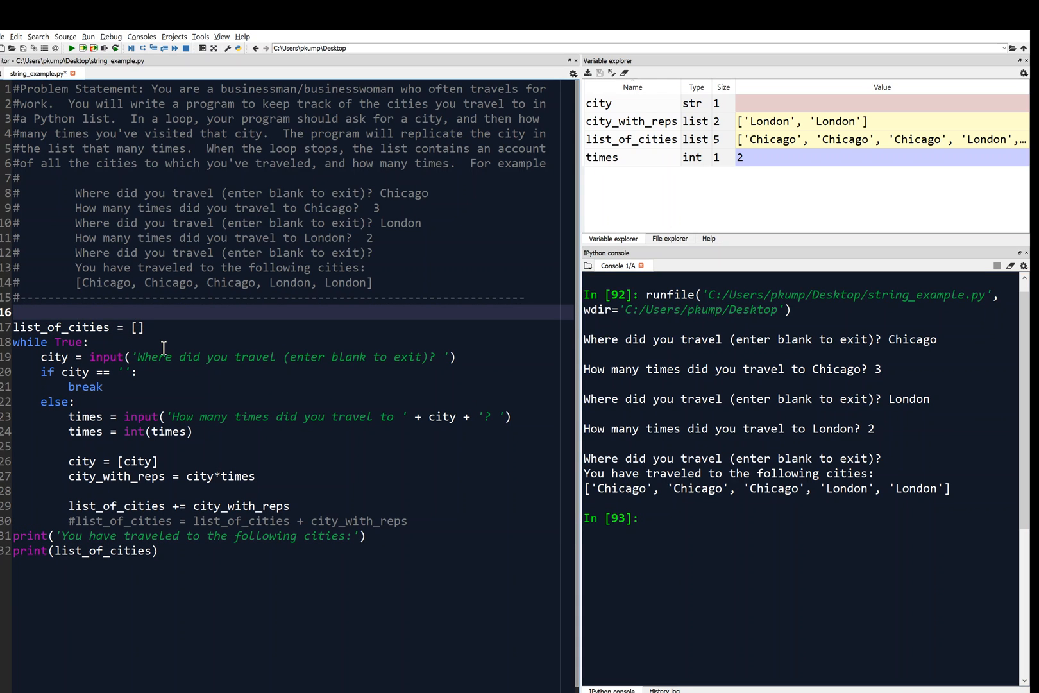
type("'")
type("hor:")
key("Return")
type("#Last")
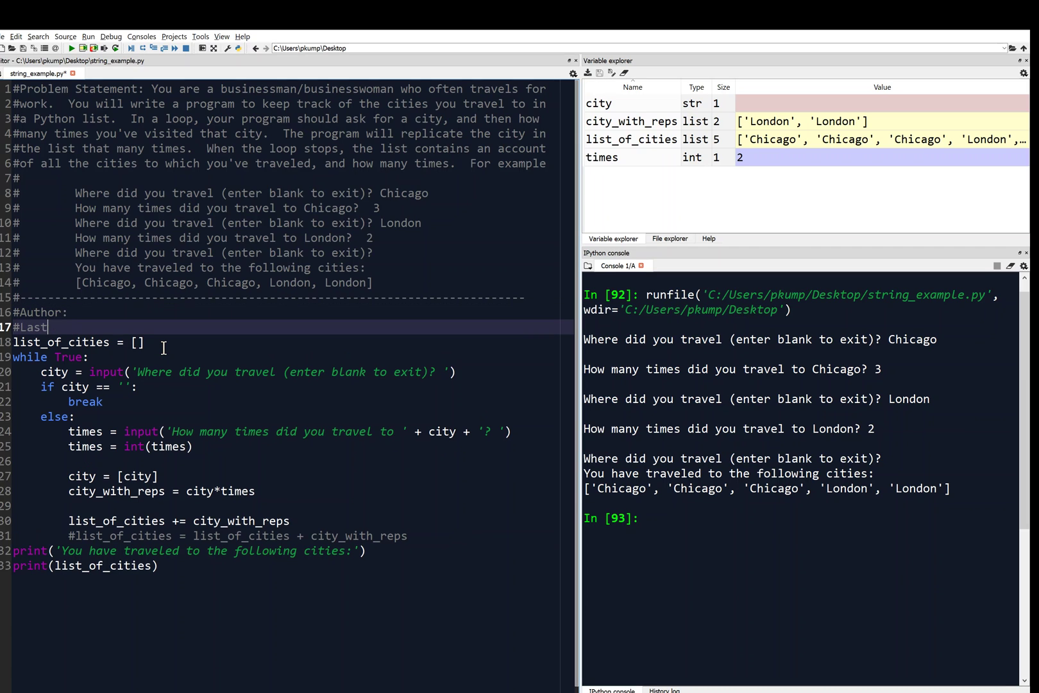
type("updated:")
key("Return")
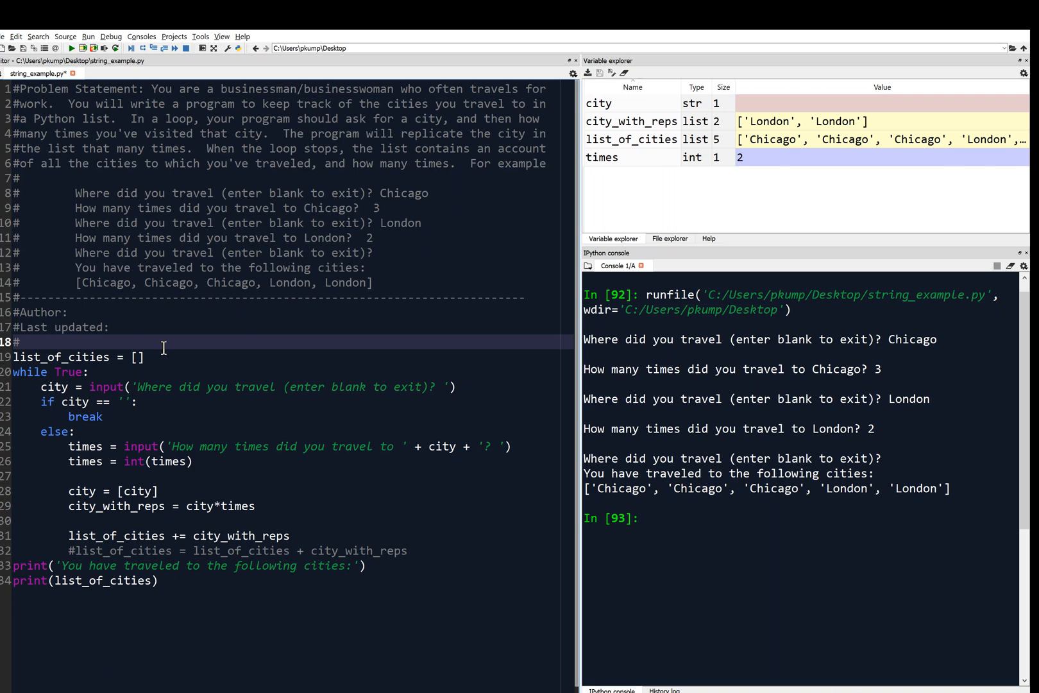
type(" Make a list o")
type("f cities w")
type("e've vi")
type("sitied")
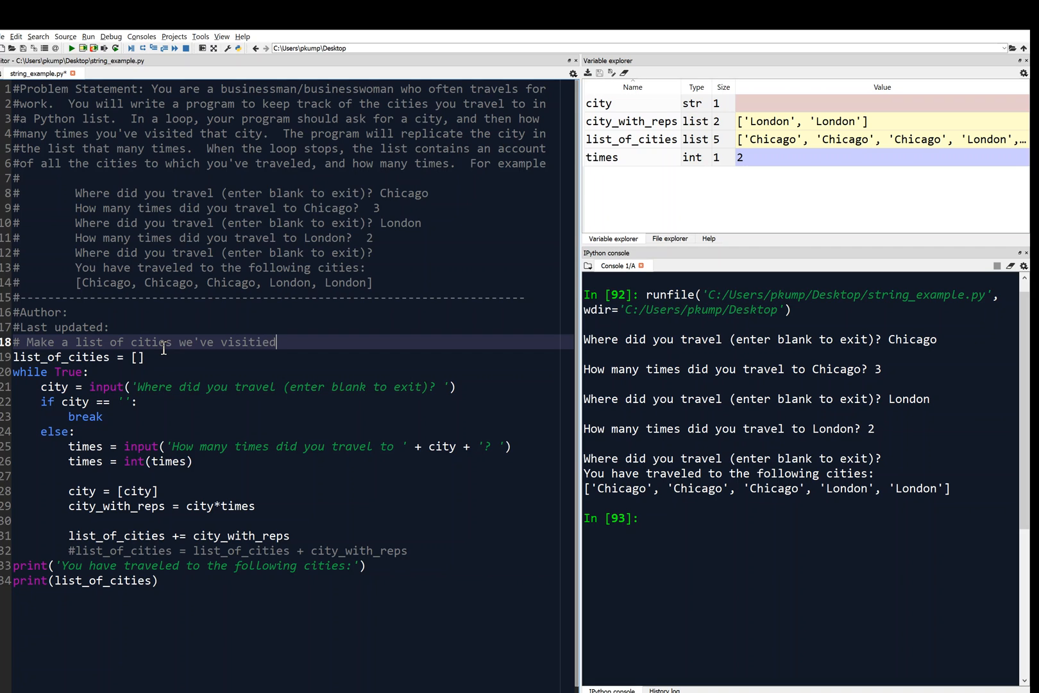
- Write the comment '# Make a list of cities we've visited' above list_of_cities, fixing the typo
key("BackSpace")
key("BackSpace")
key("BackSpace")
type("ed")
- Comment the blank-city loop exit, the int conversion of times, and the city-to-list conversion lines
left_click(156, 407)
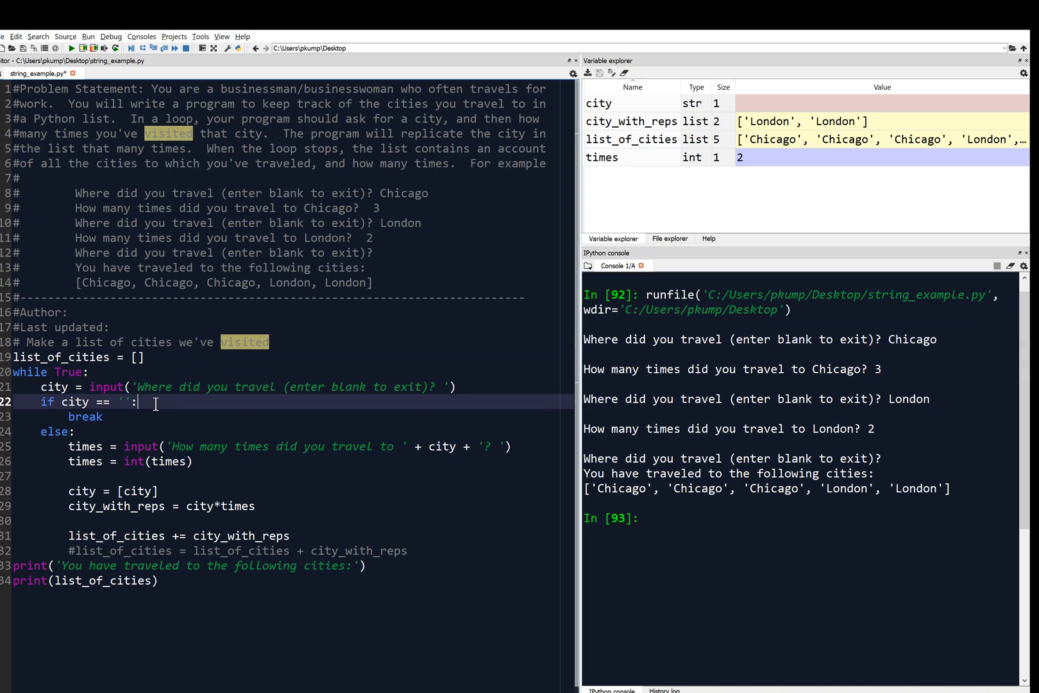
type("#break of ")
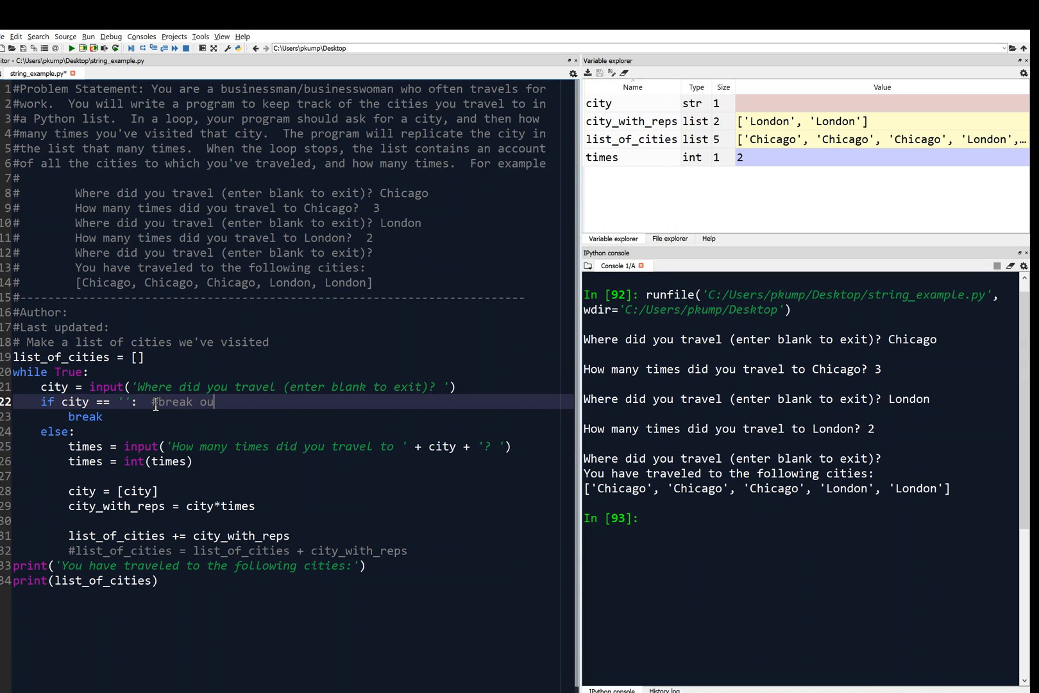
type("t of the loop")
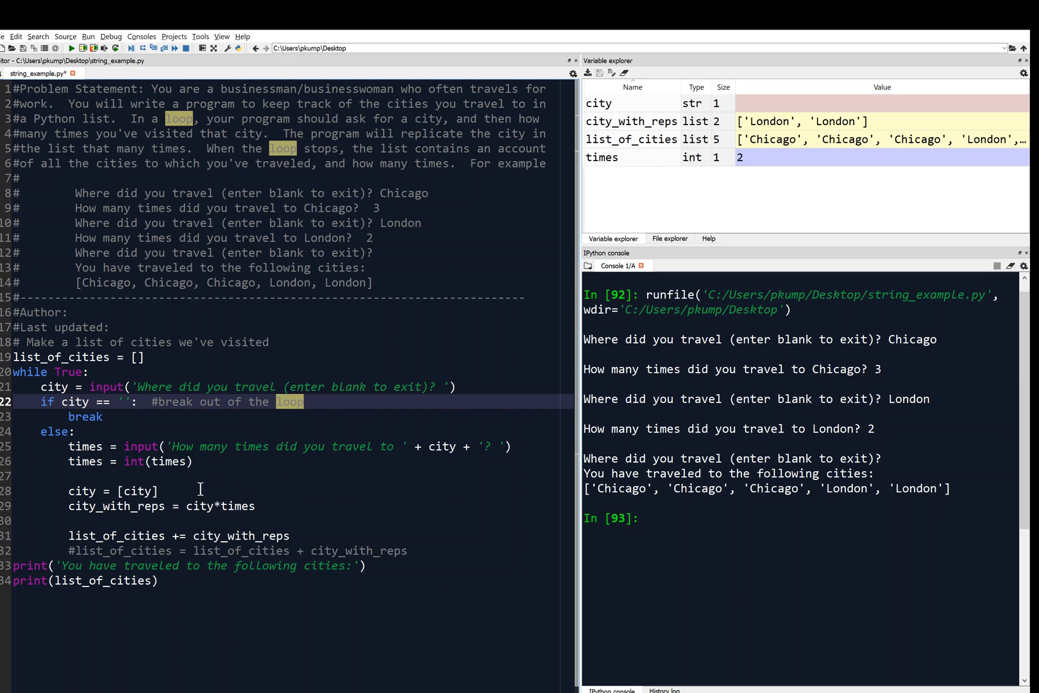
left_click(208, 464)
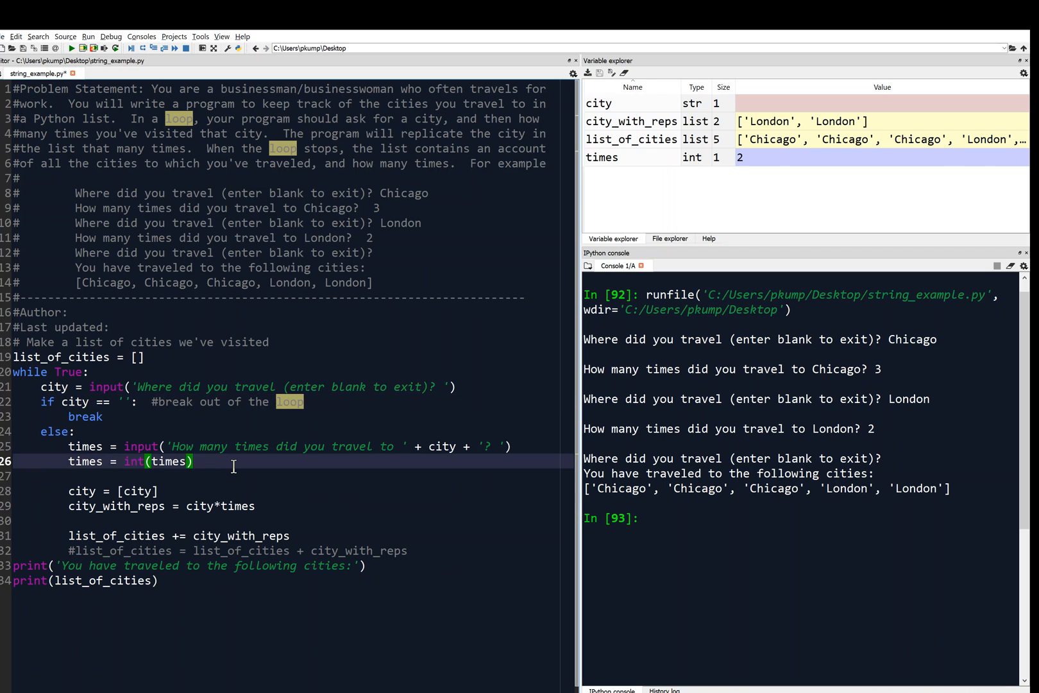
type("   #convert")
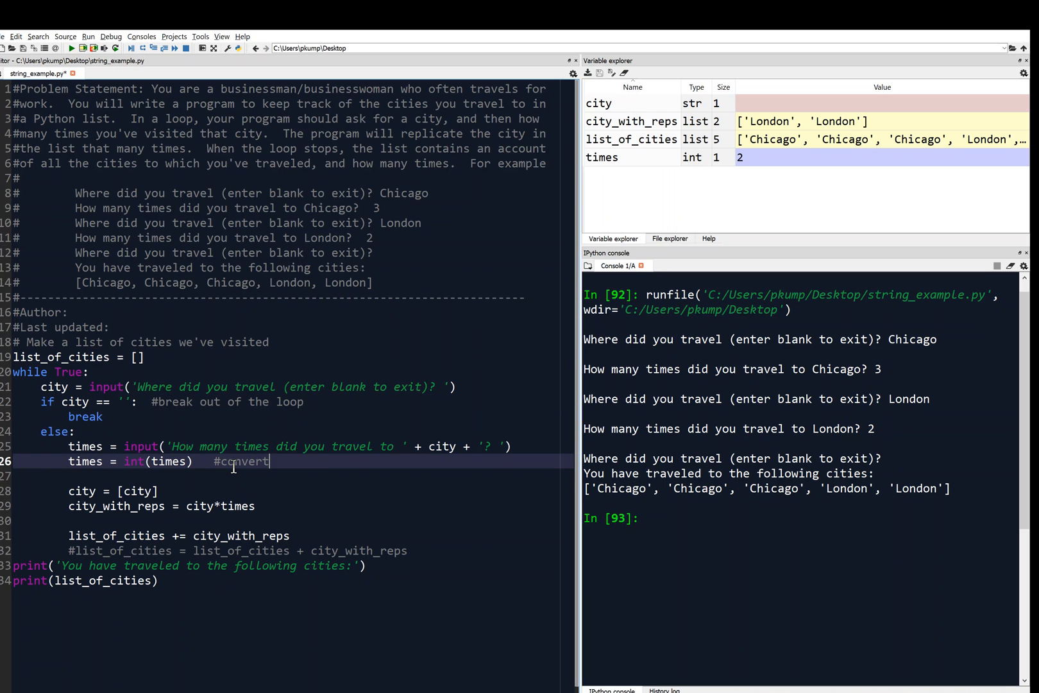
type(" times to int")
left_click(204, 490)
type("#")
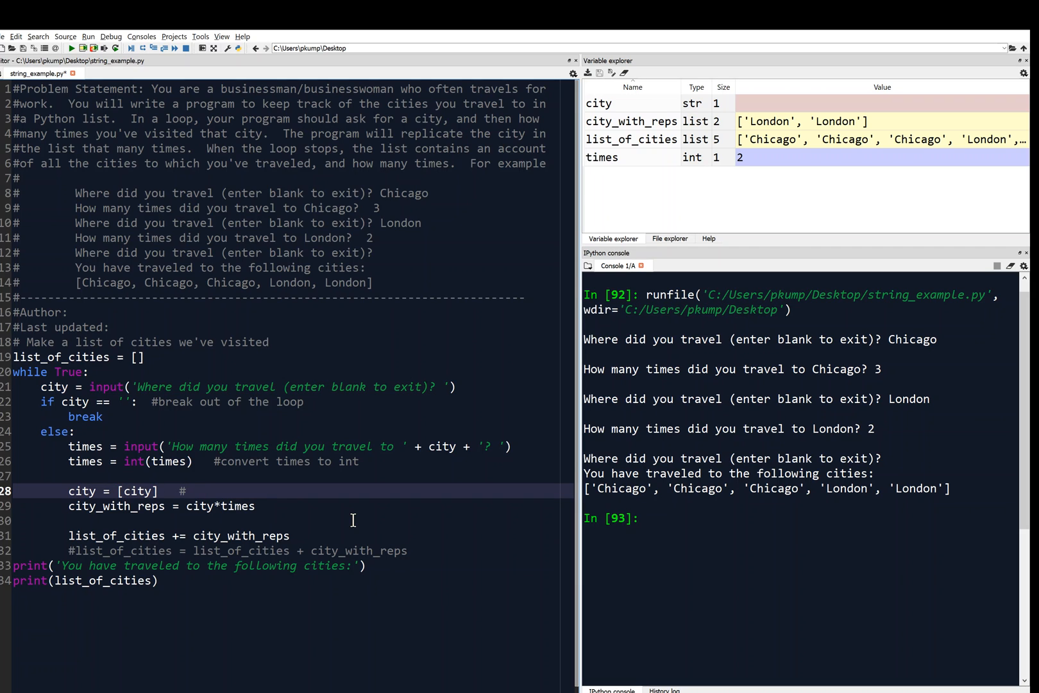
type("convert")
type(" string to")
type(" list")
- Comment the replication and concatenation lines and begin a '#print' comment on the first print line
left_click(297, 512)
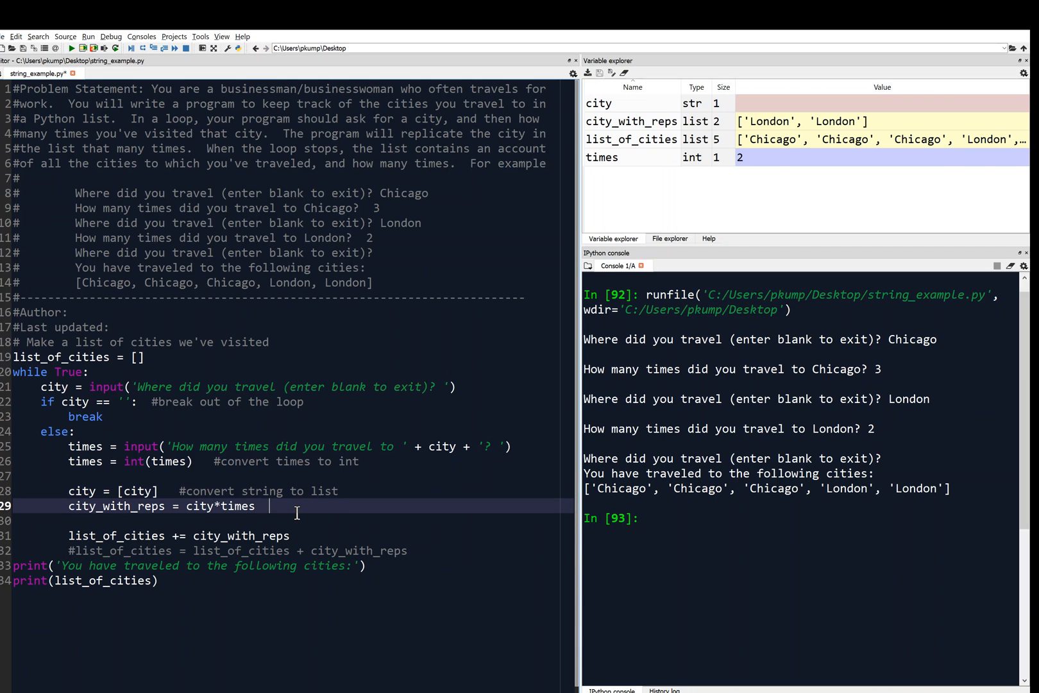
type("#replicate")
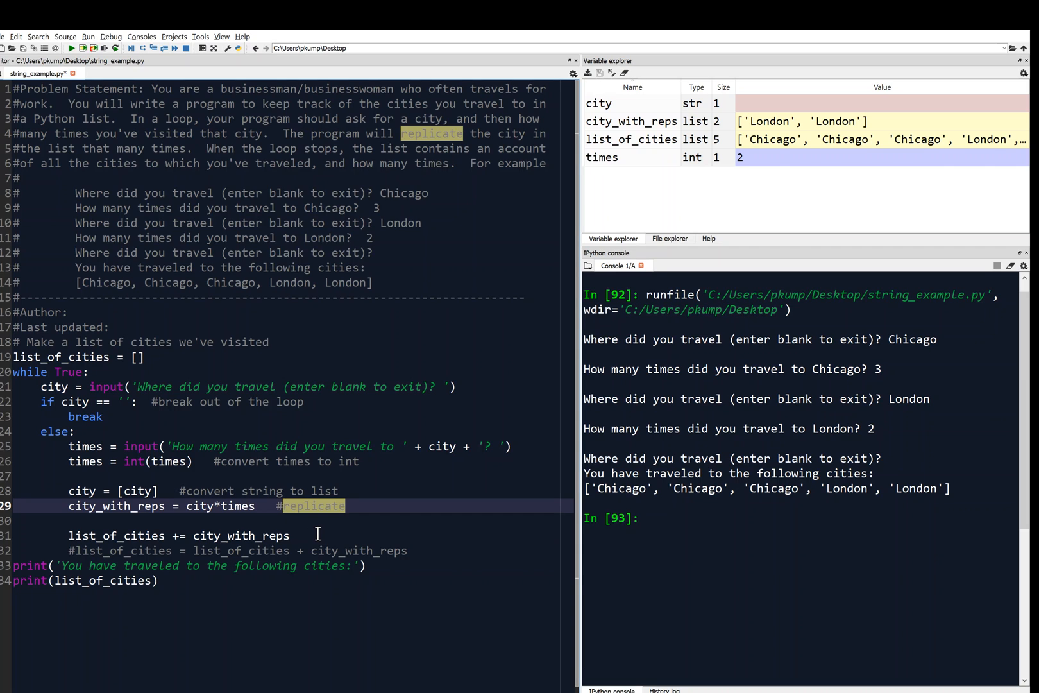
left_click(317, 533)
type("#")
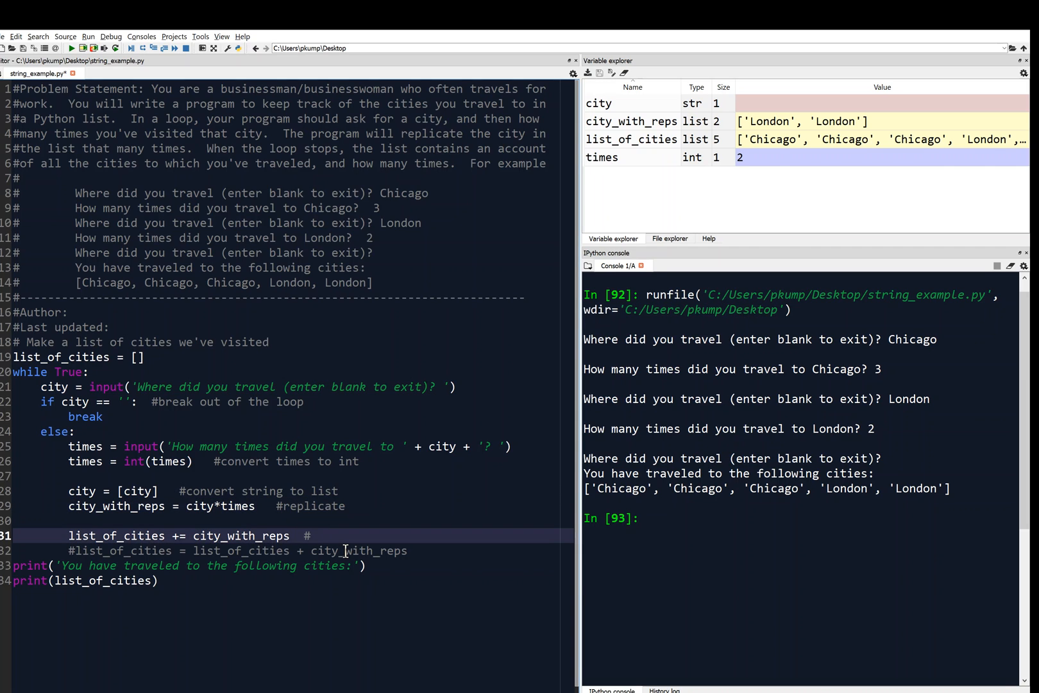
type("contenation")
left_click(378, 566)
type("#print")
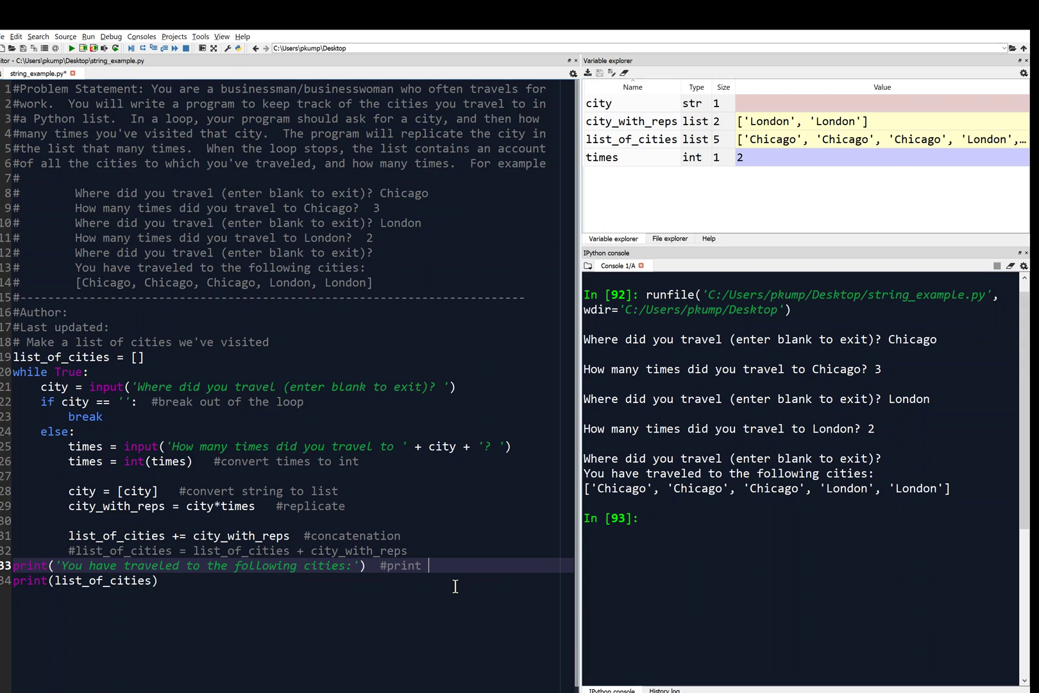
type("results")
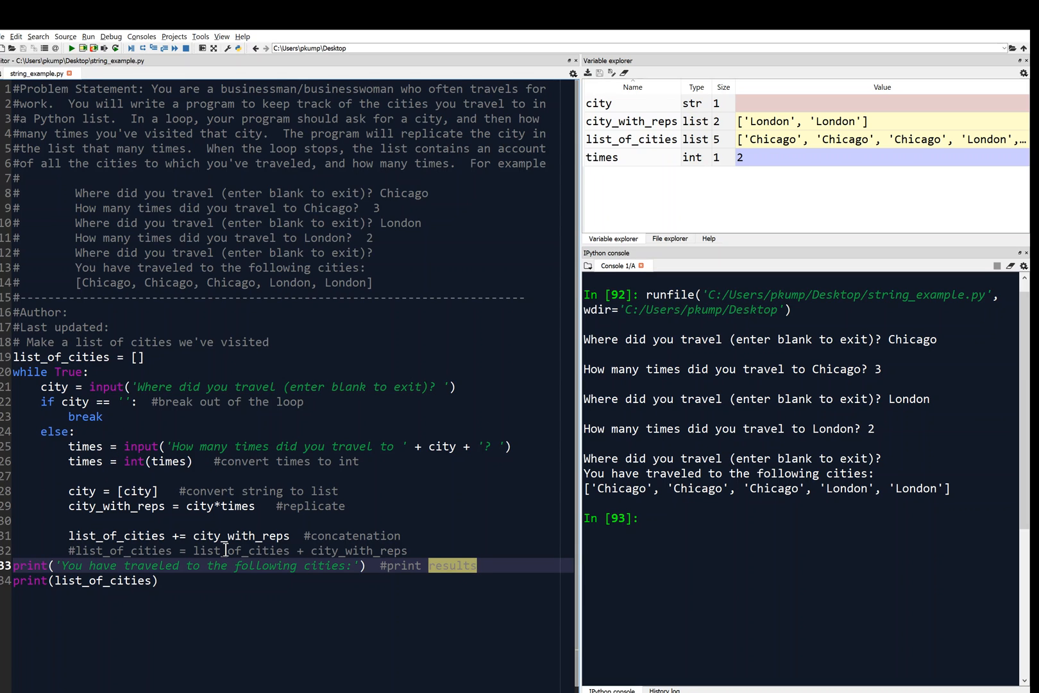
- Complete the first print line's comment to read '#print results'
left_click(98, 476)
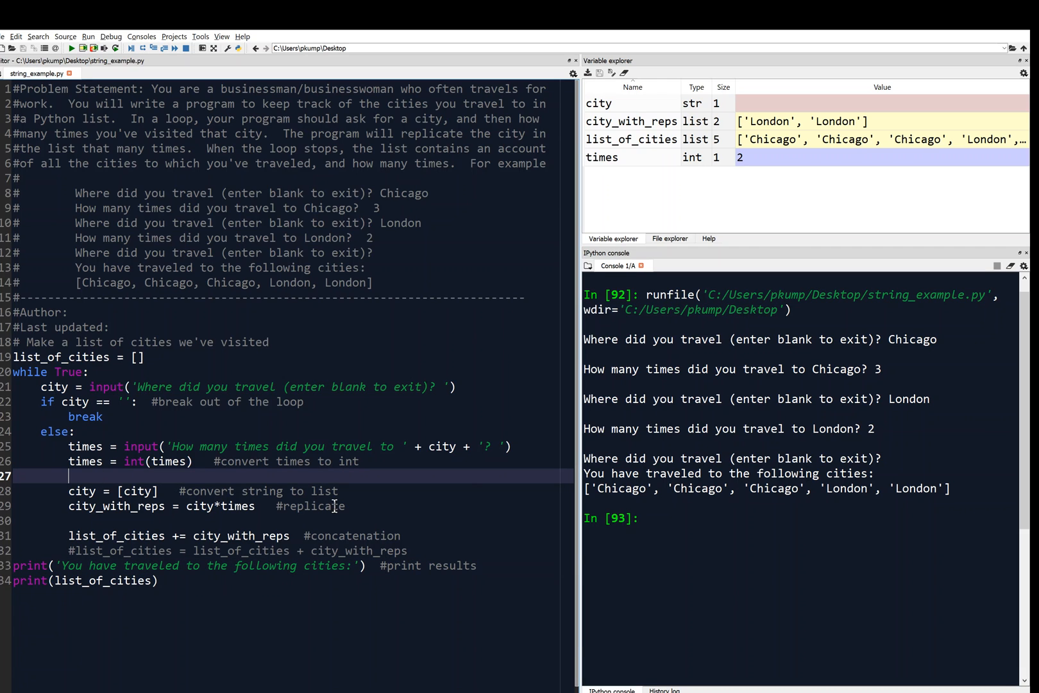
left_click_drag(361, 462, 67, 448)
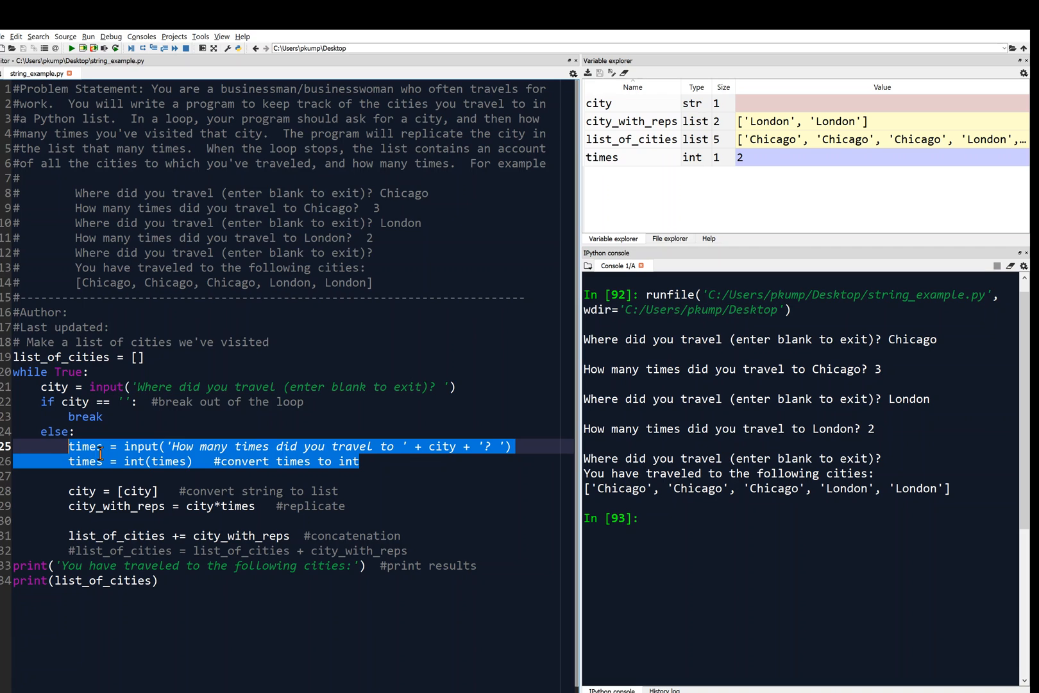
left_click(372, 463)
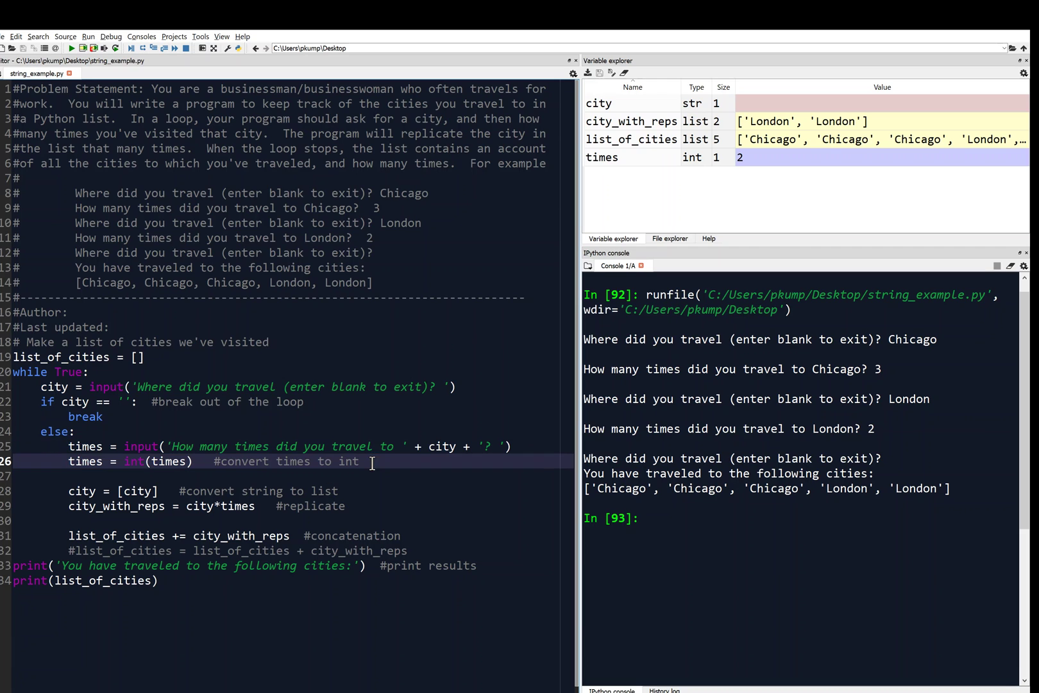
left_click(94, 476)
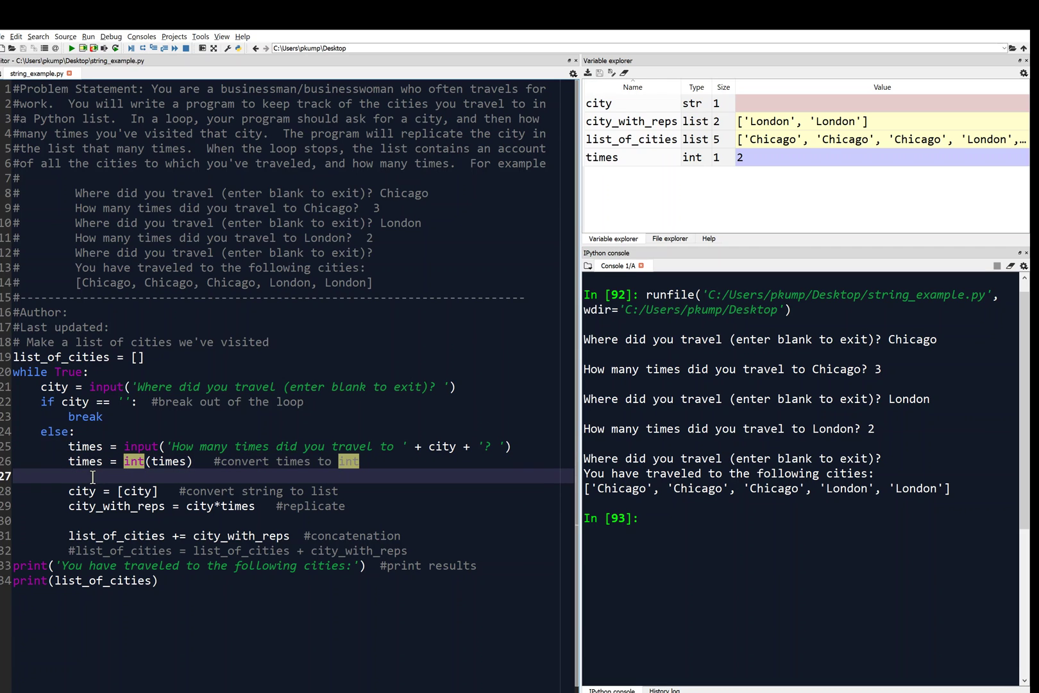
left_click(362, 503)
left_click_drag(348, 505, 70, 505)
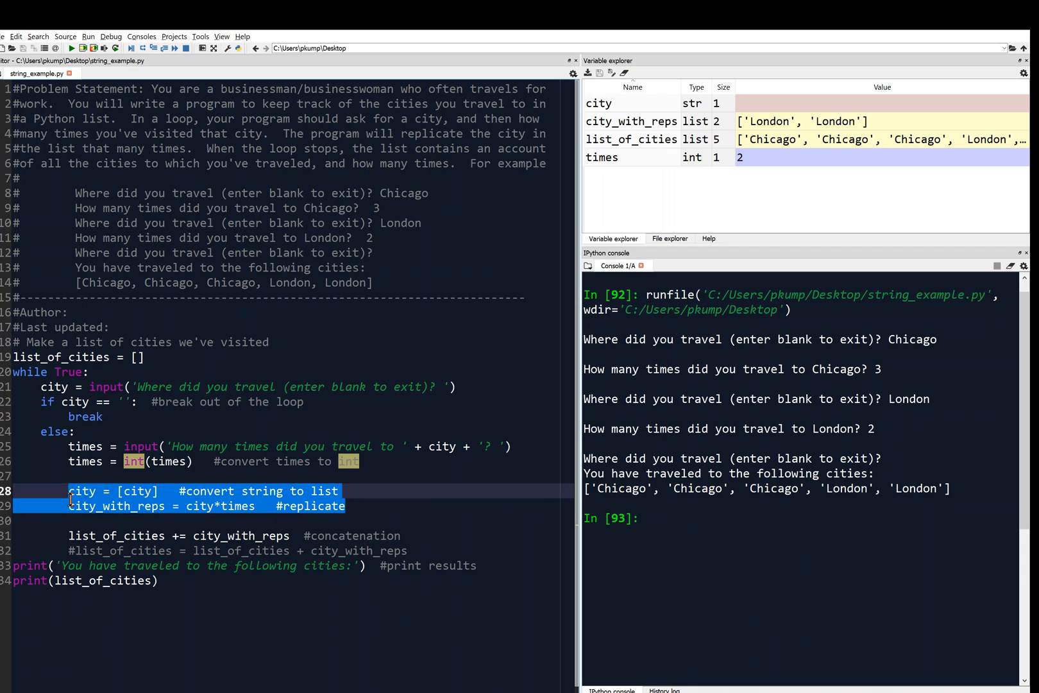
left_click(120, 521)
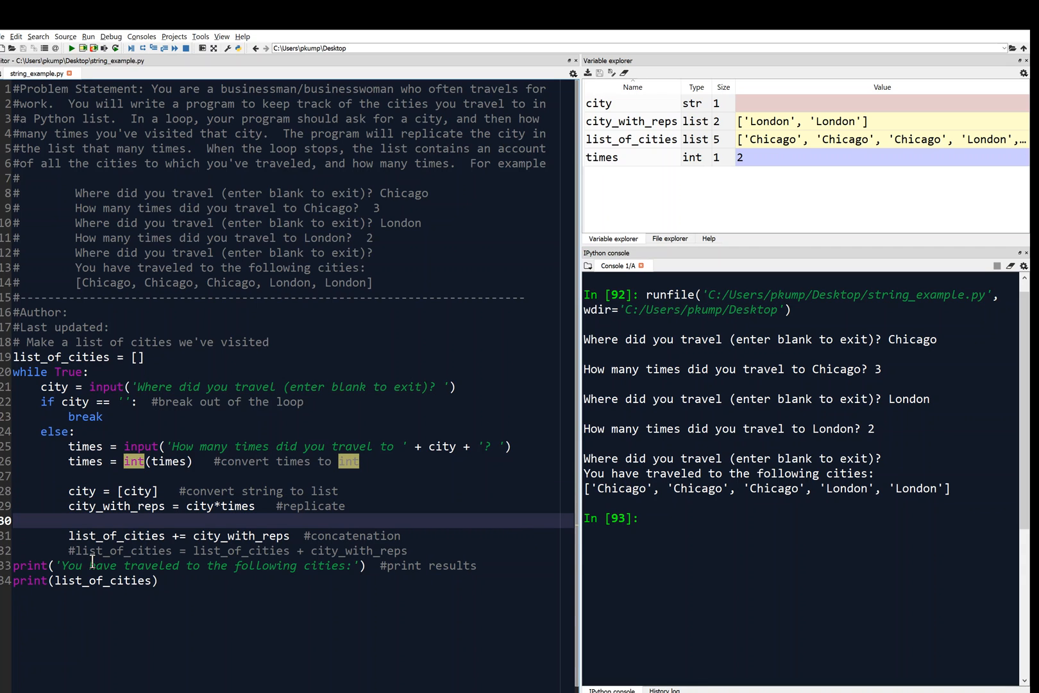
left_click_drag(165, 580, 13, 566)
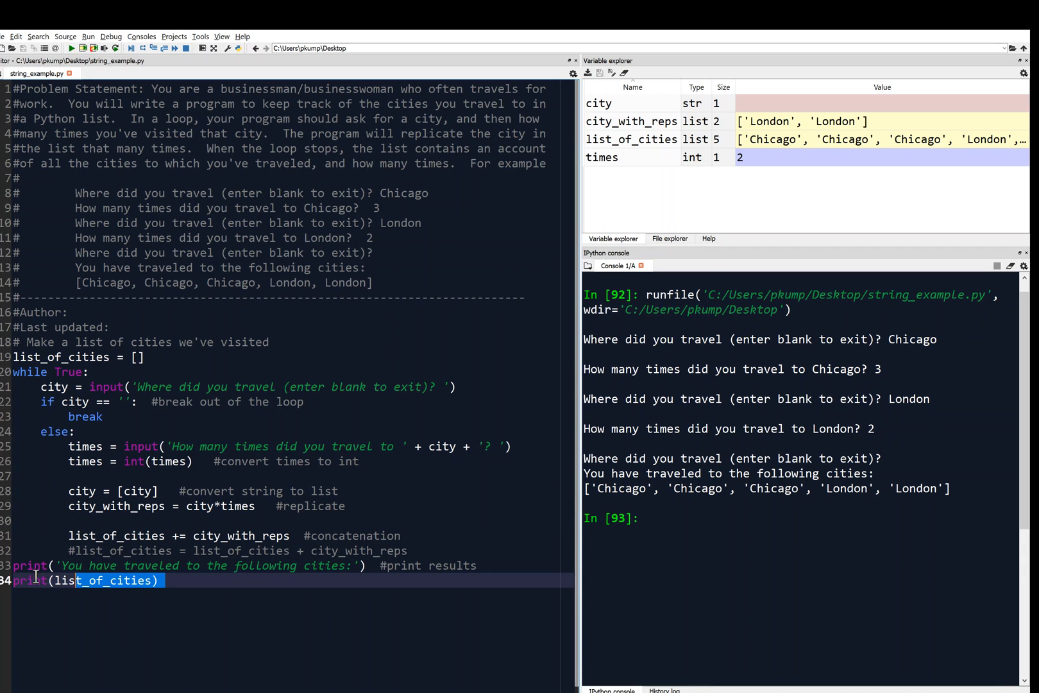
left_click(226, 614)
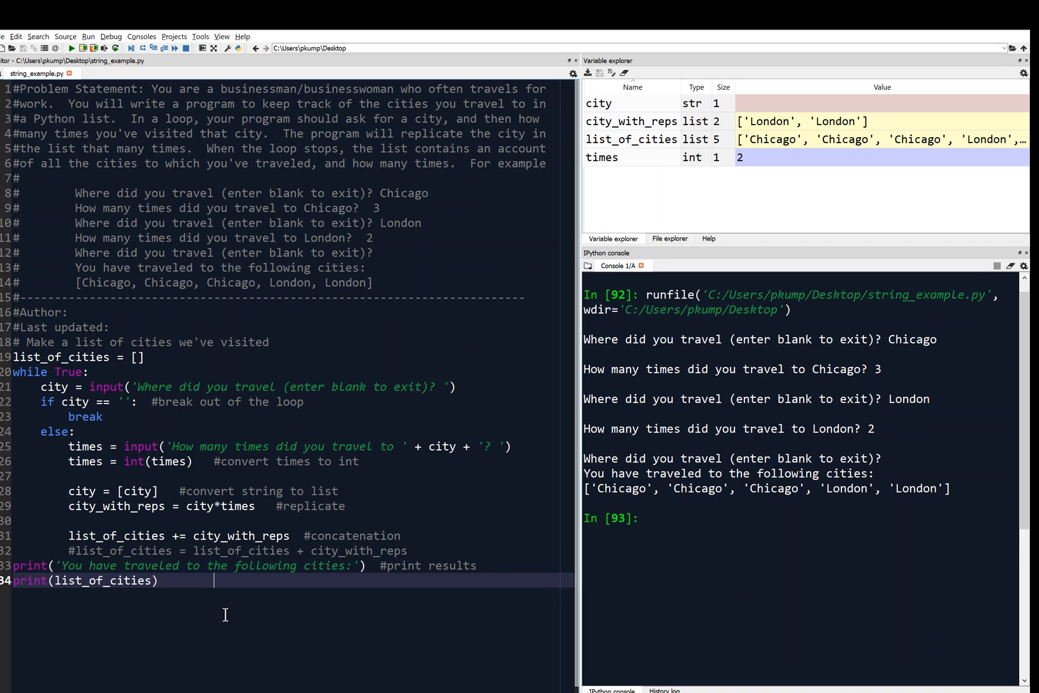